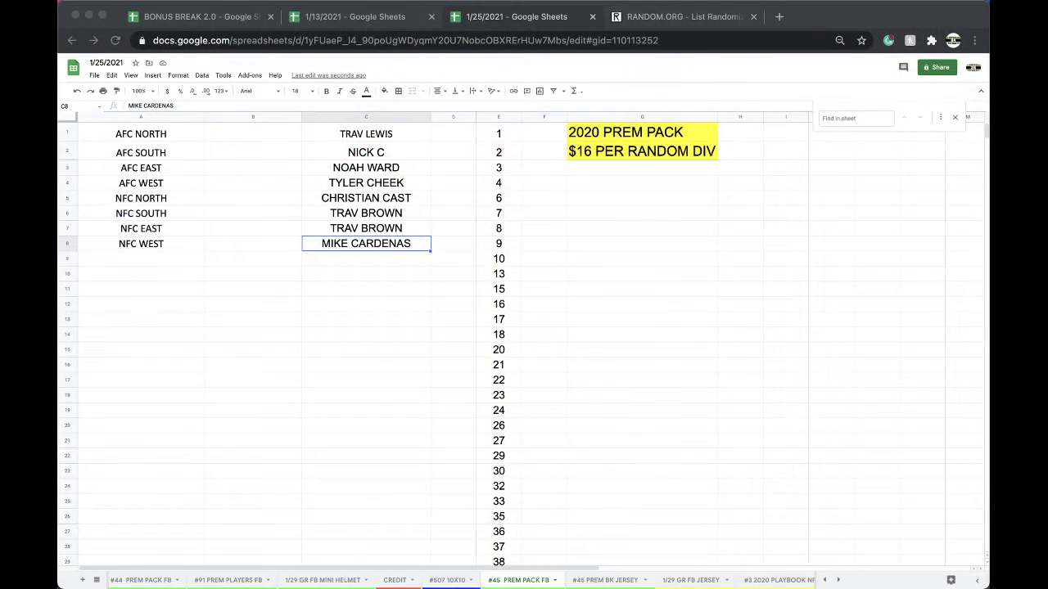
- Copy the numbers in column E into a fresh List Randomizer form at random.org/lists
left_click(484, 121)
left_click(496, 116)
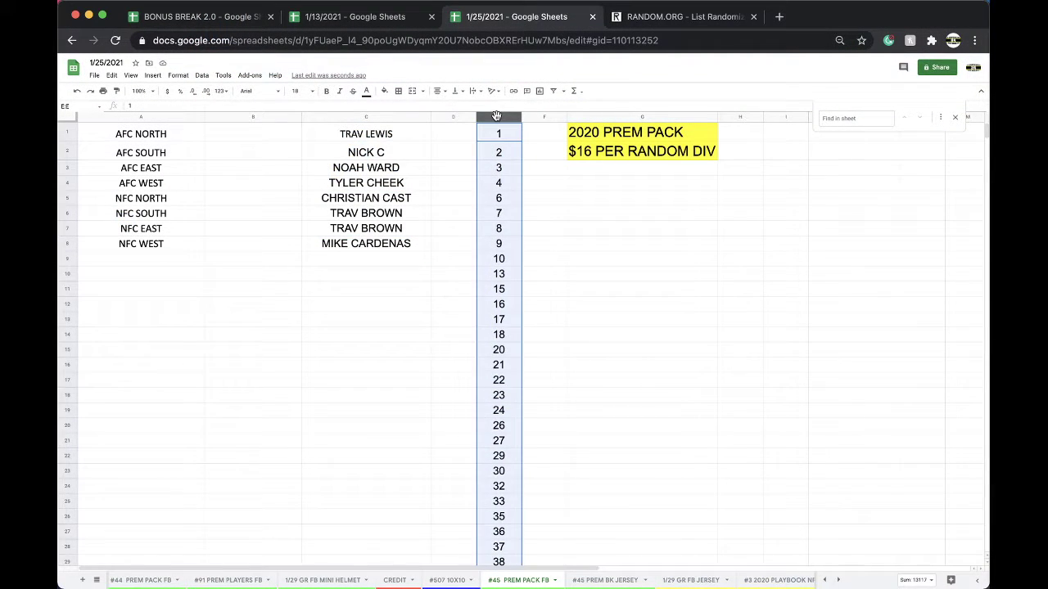
left_click(663, 23)
left_click(644, 37)
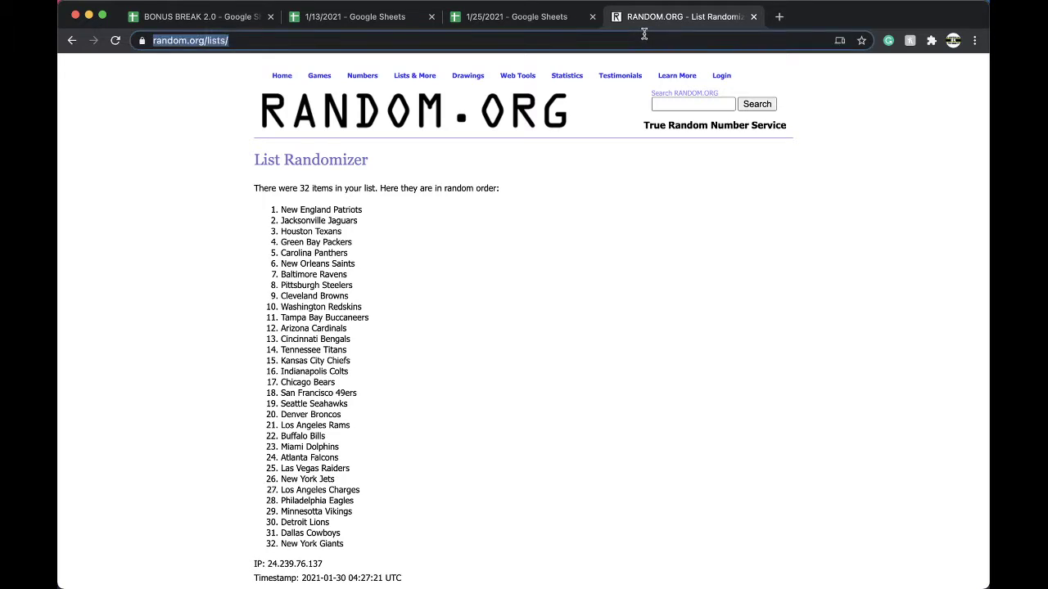
key("Return")
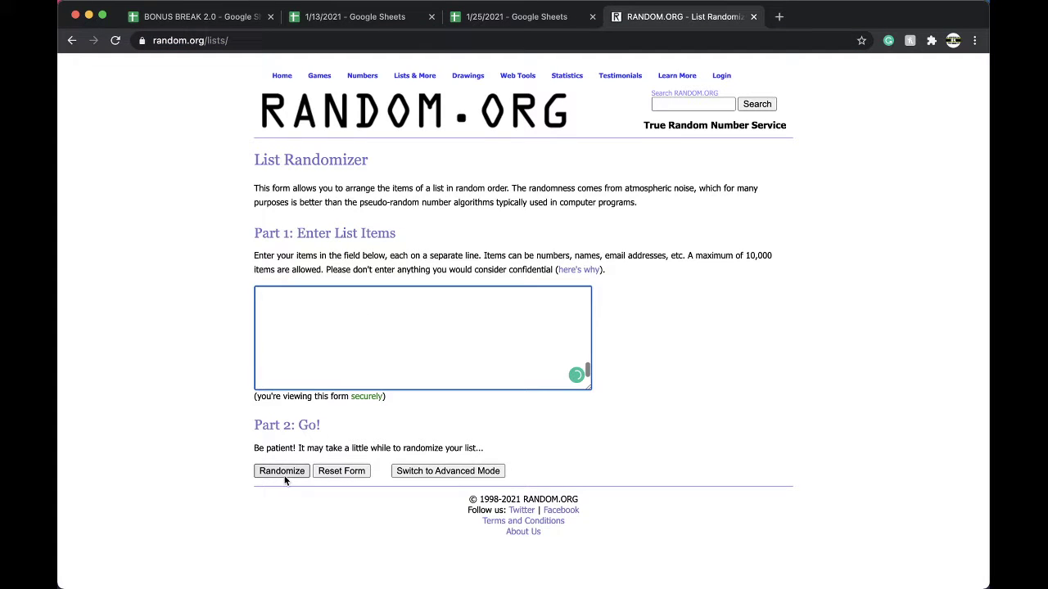
- Randomize the number list five times and show the top of the resulting order
left_click(283, 476)
scroll(284, 477, "down", 15)
left_click(278, 508)
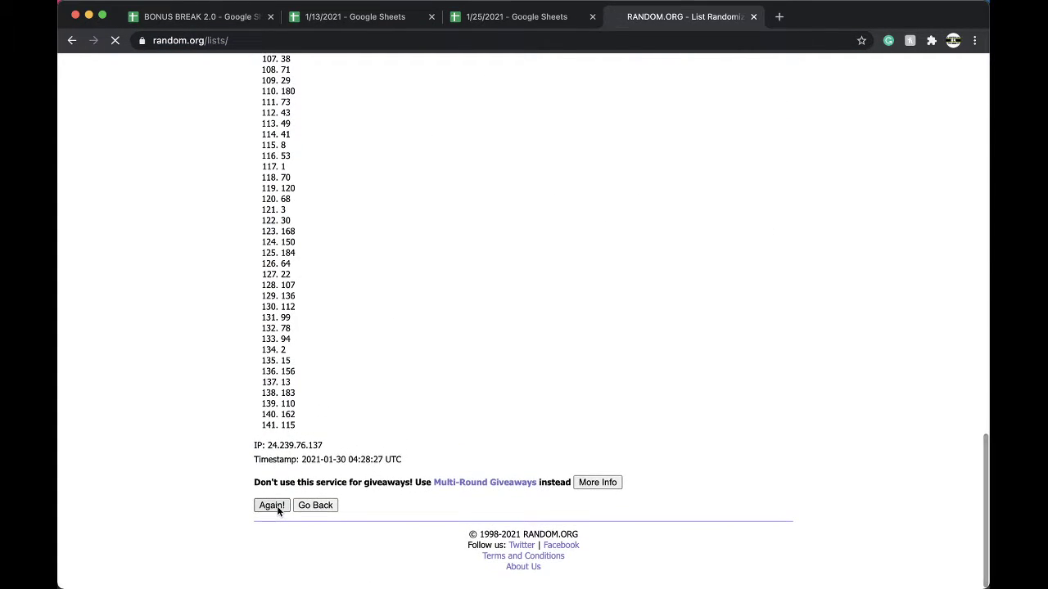
left_click(277, 506)
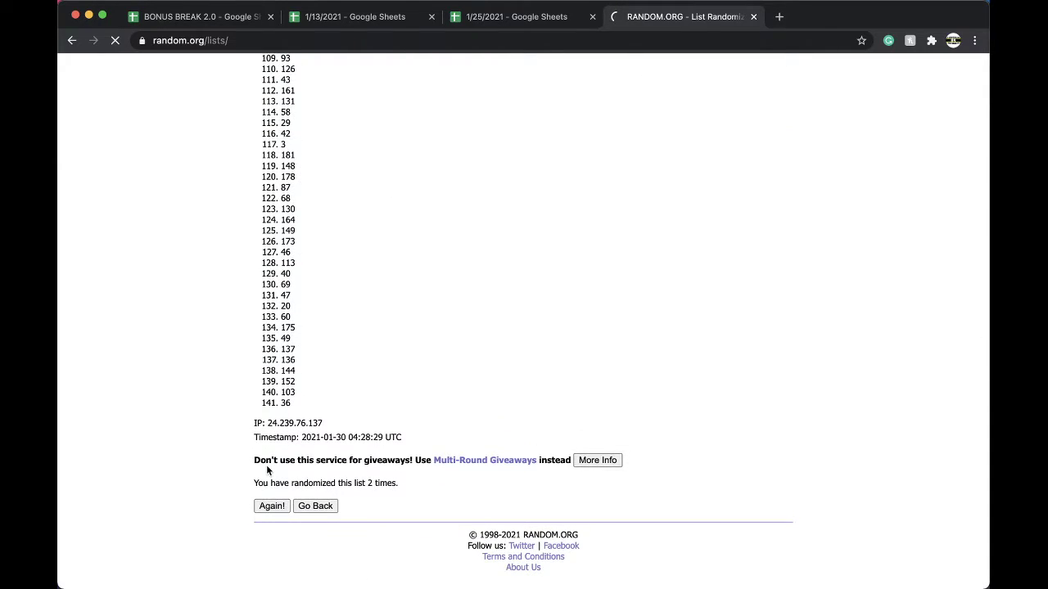
left_click(260, 500)
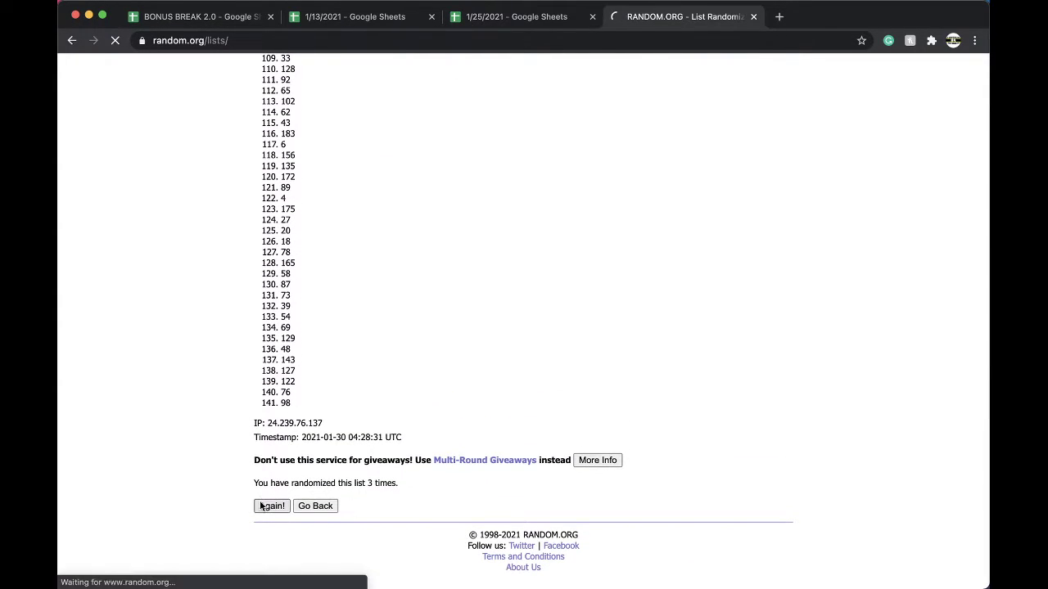
left_click(262, 503)
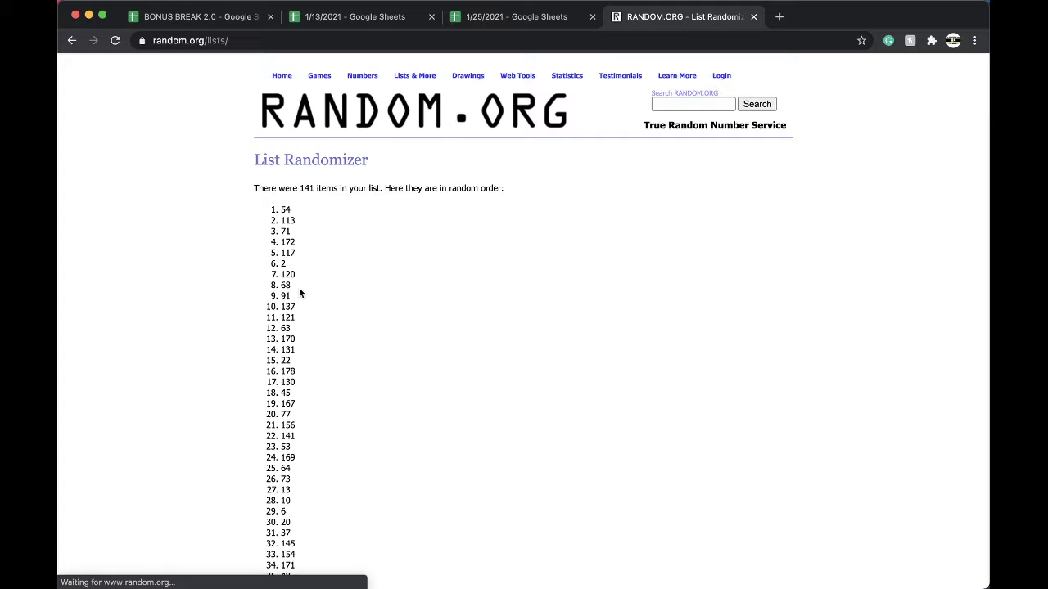
- Highlight the cell containing 54 in column E of the #45 PREM PACK FB sheet in yellow
left_click(548, 22)
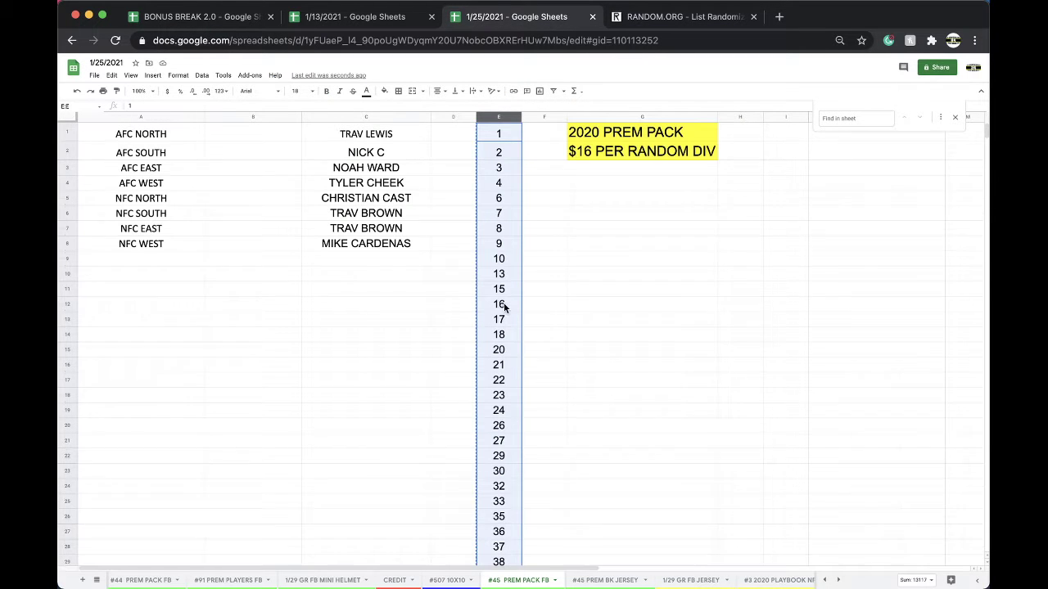
scroll(503, 307, "down", 5)
left_click(501, 375)
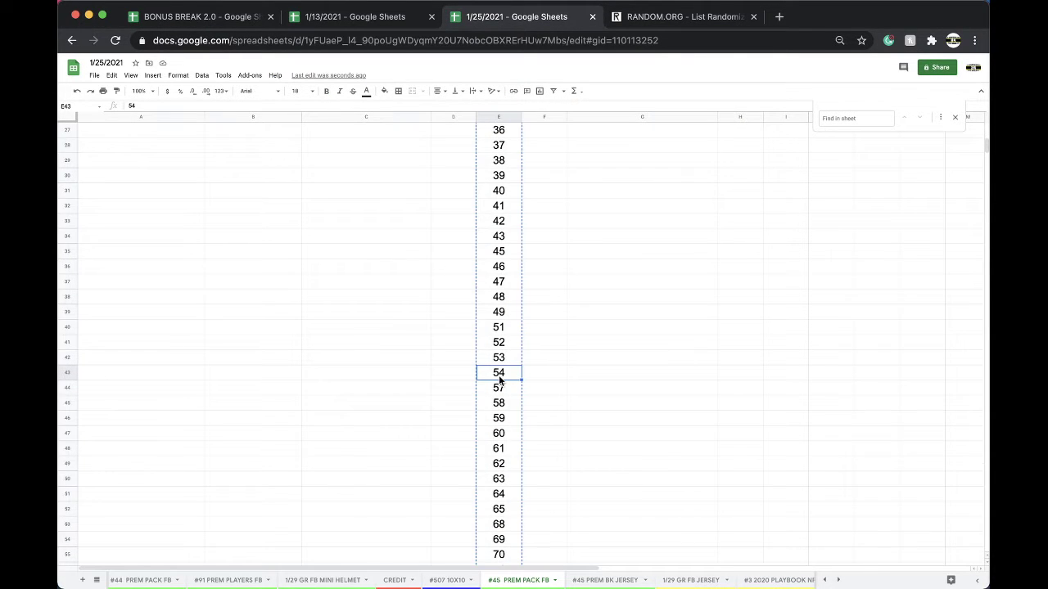
left_click(388, 95)
left_click(416, 132)
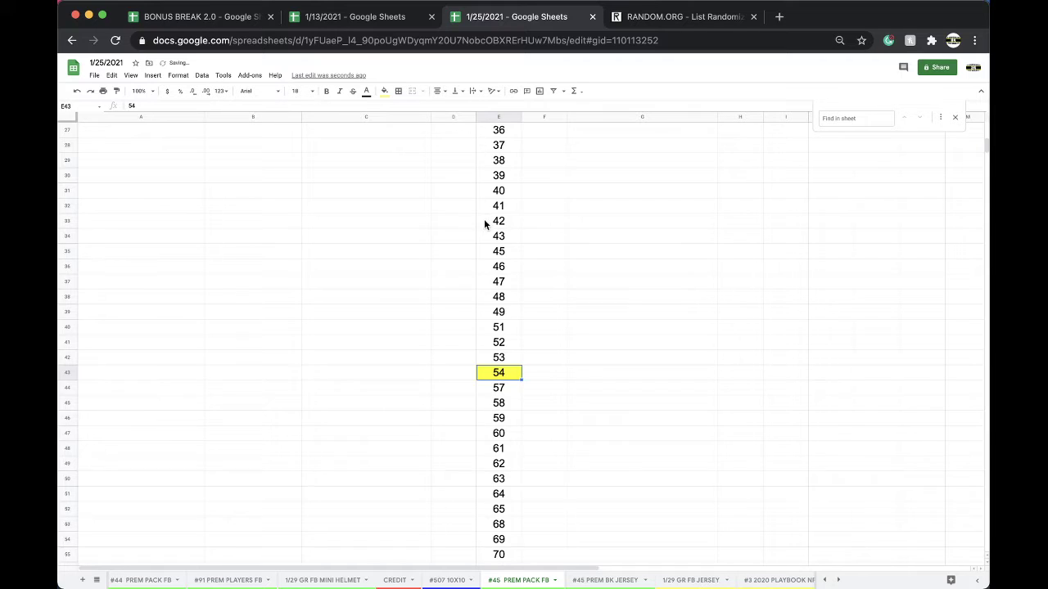
- Duplicate the #45 PREM PACK FB sheet and rename the copy #46 PREM PACK FB
scroll(549, 577, "right", 3)
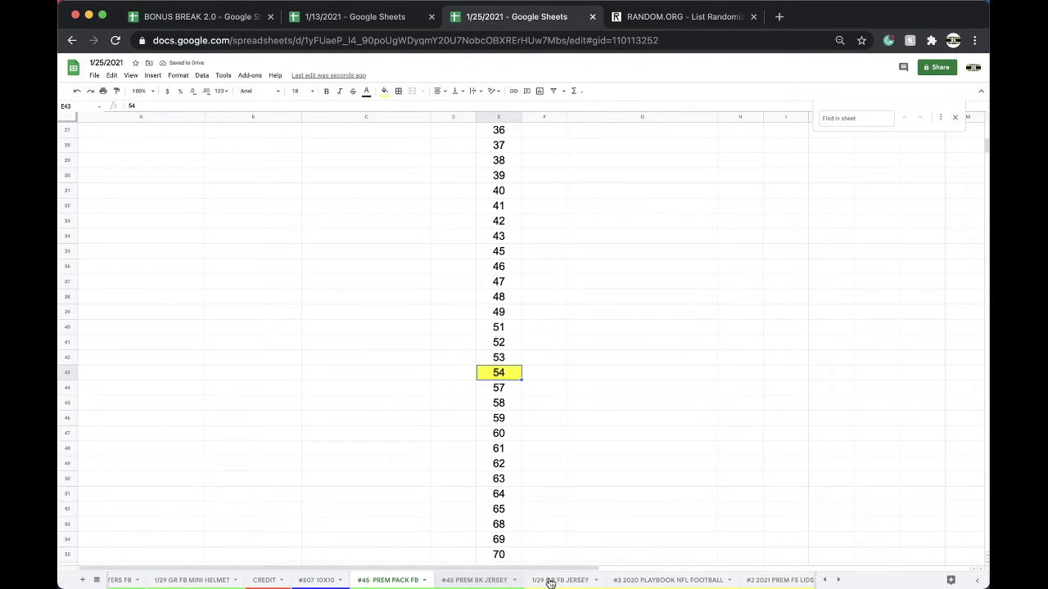
right_click(442, 580)
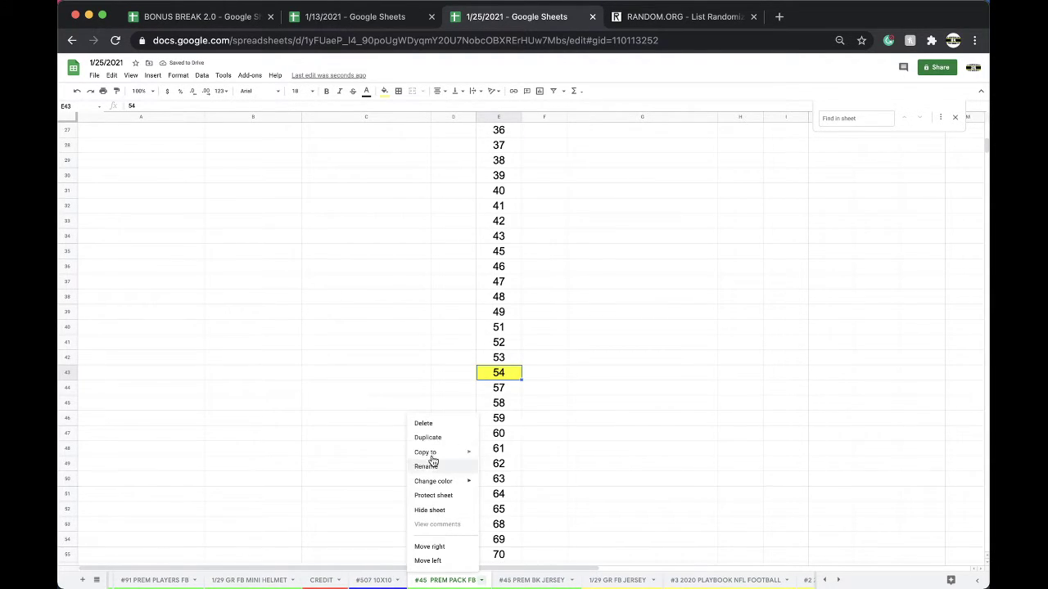
left_click(427, 439)
left_click(536, 581)
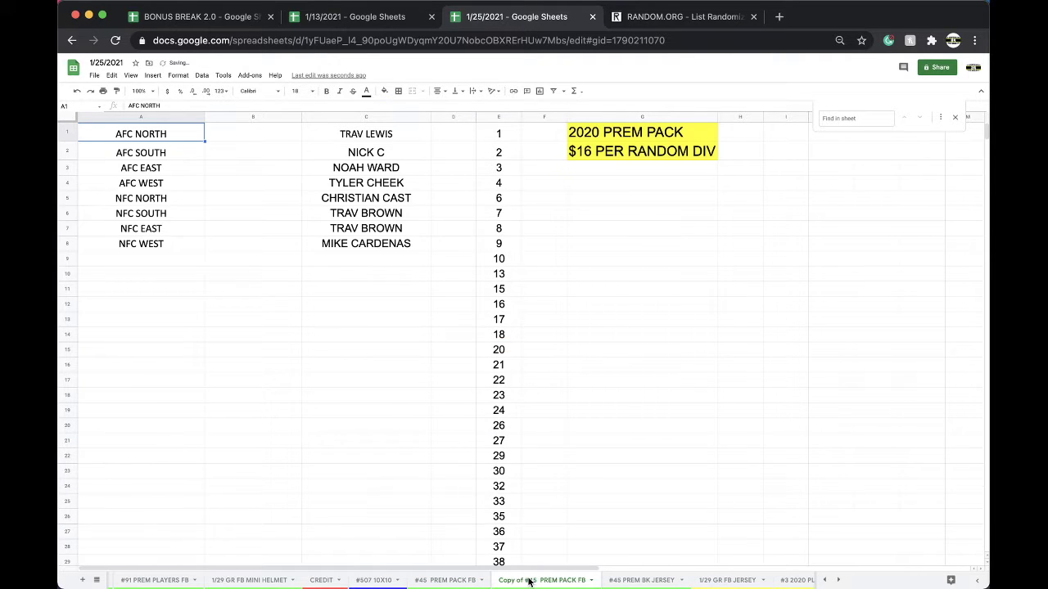
left_click_drag(537, 580, 494, 580)
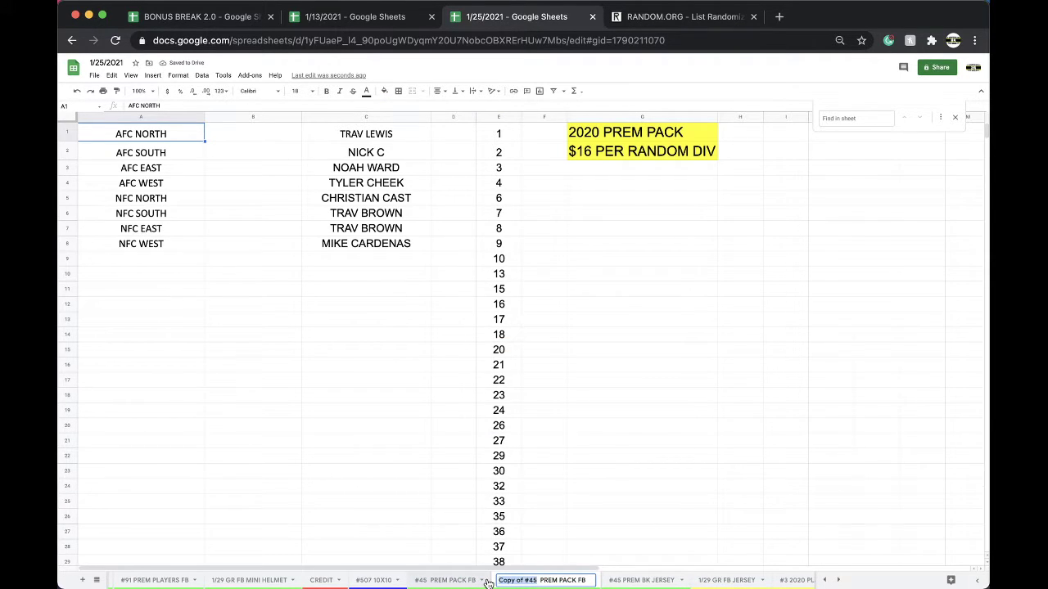
type("#46")
left_click(594, 516)
- Change the tab color of the #46 PREM PACK FB sheet to yellow
right_click(528, 580)
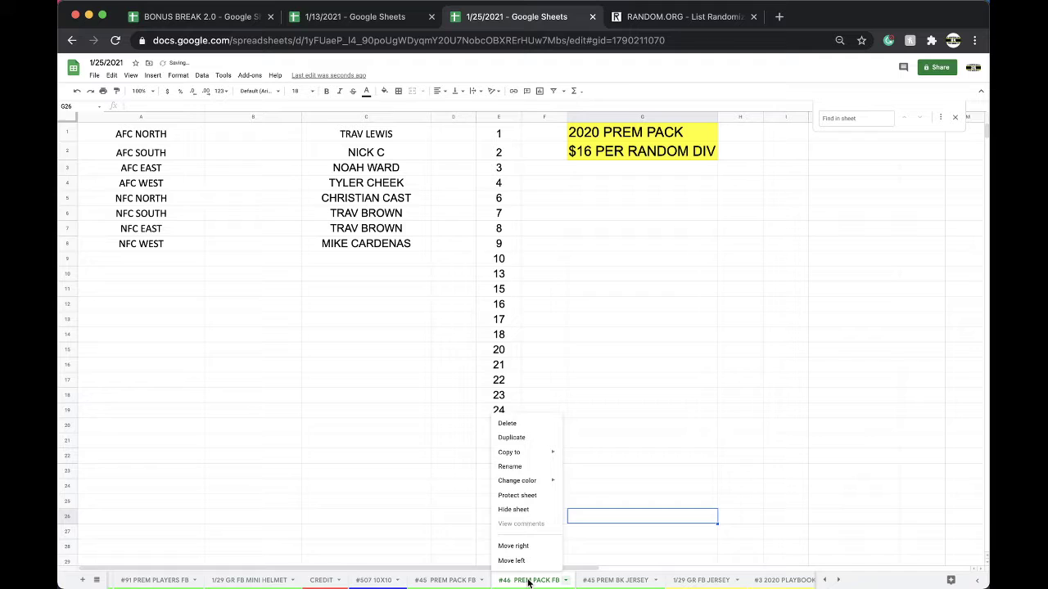
mouse_move(524, 480)
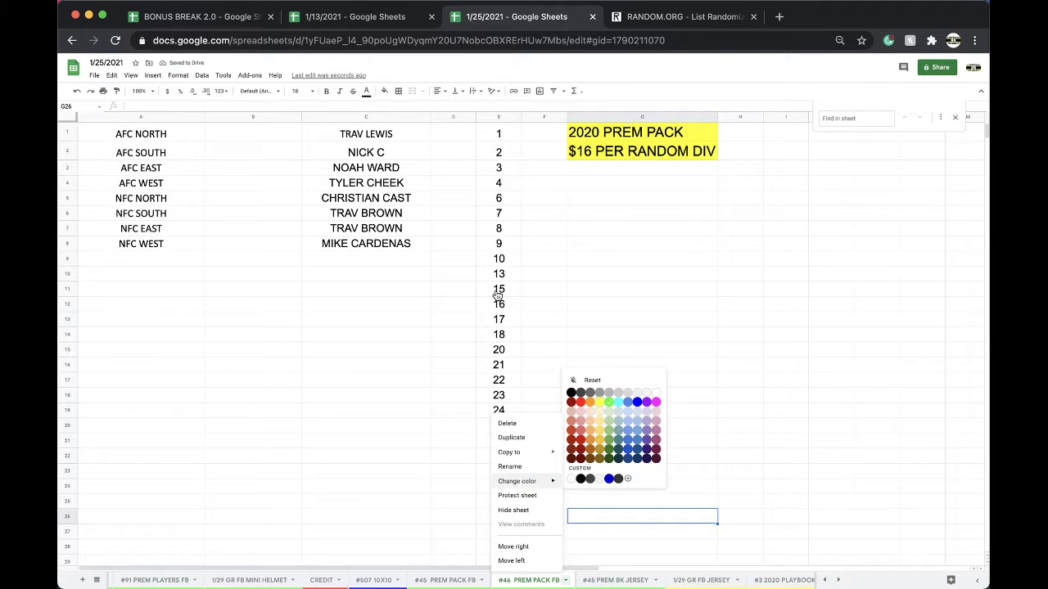
left_click(599, 407)
- In #46 PREM PACK FB, clear the names from column C and delete the row with the highlighted 54
left_click(366, 117)
scroll(442, 203, "down", 10)
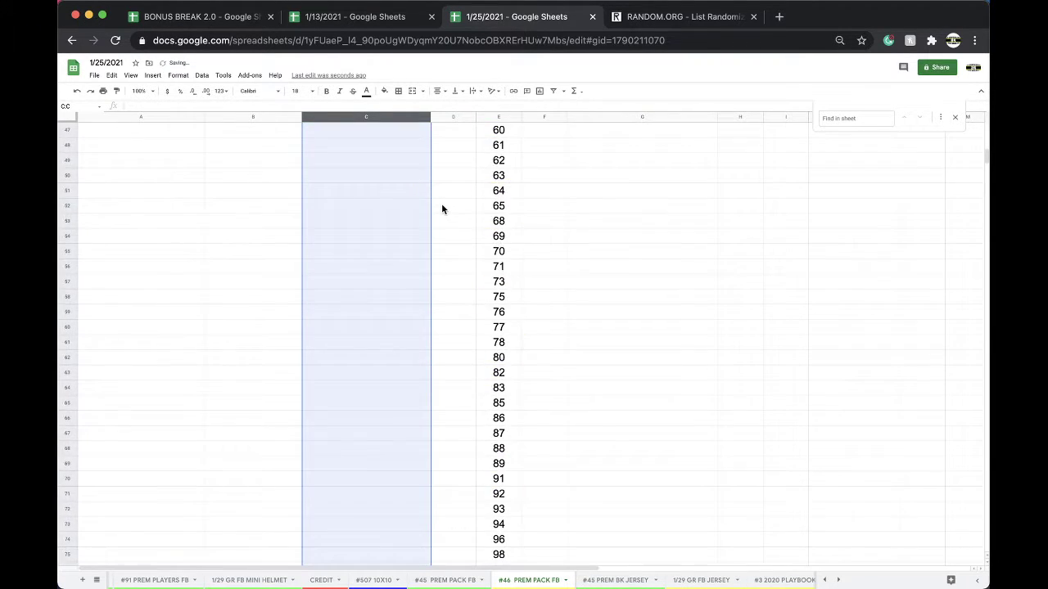
right_click(505, 252)
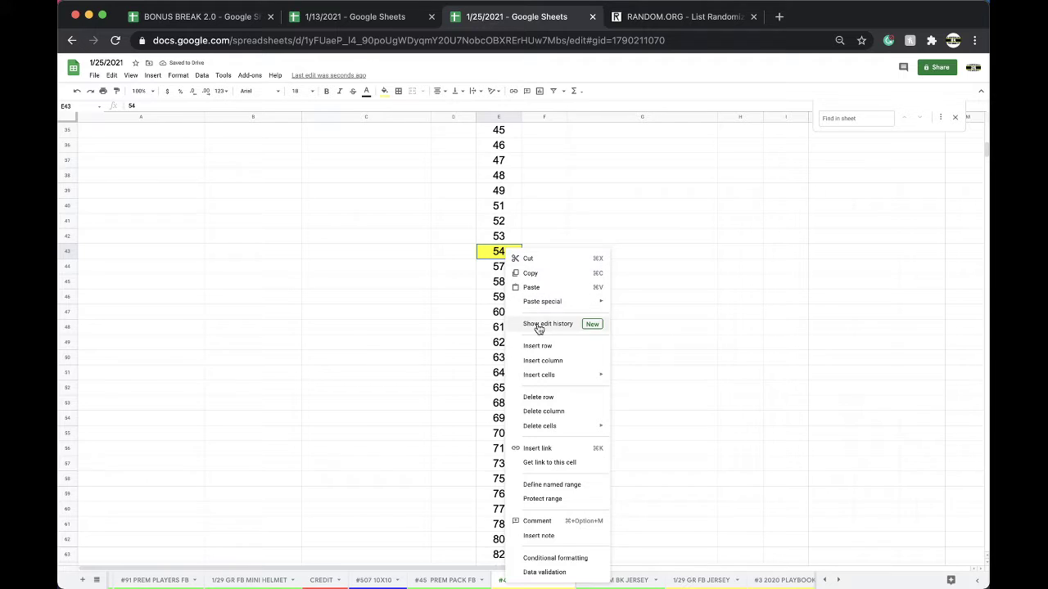
left_click(538, 397)
left_click(573, 403)
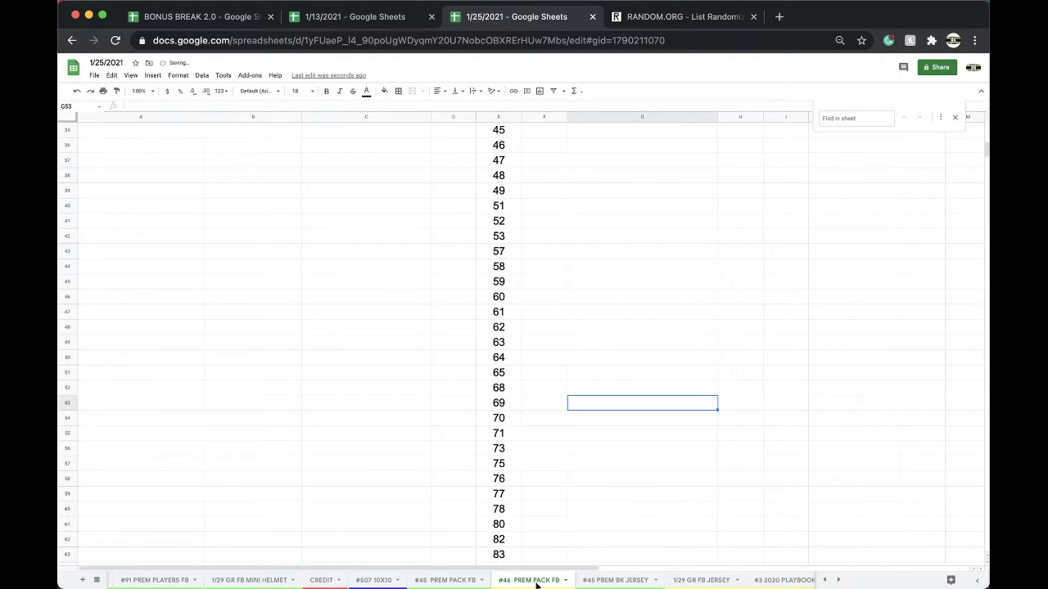
- Move #46 PREM PACK FB behind #3 2020 PLAYBOOK NFL FOOTBALL and place #92 PREM PLAYERS FB directly after it
scroll(527, 583, "right", 3)
left_click_drag(352, 580, 636, 584)
left_click_drag(718, 581, 543, 582)
scroll(491, 581, "left", 3)
- Review the top rows of the #45 PREM PACK FB and #46 PREM PACK FB sheets
left_click(446, 580)
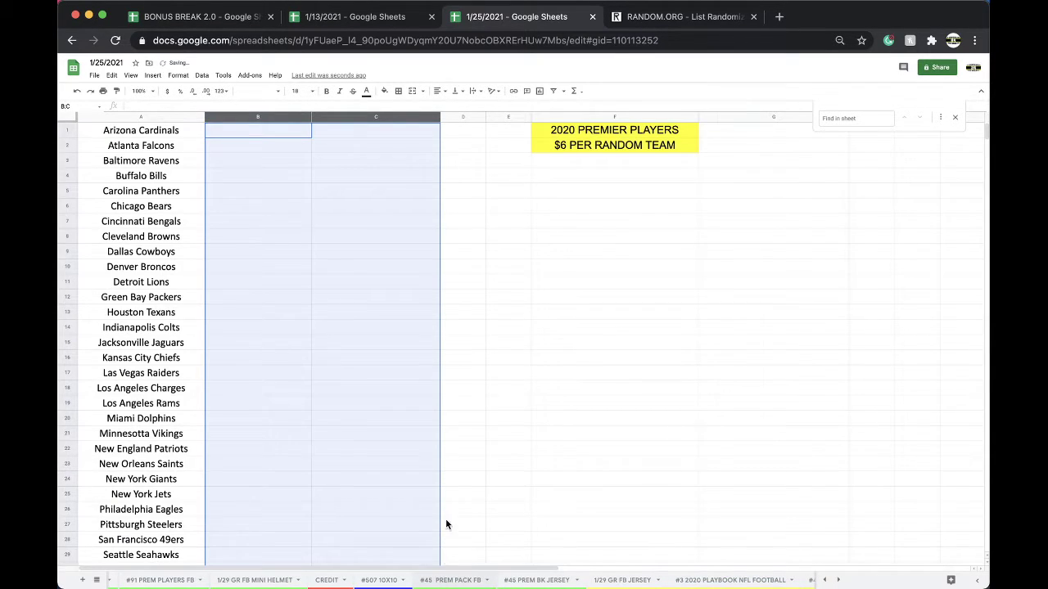
scroll(451, 471, "up", 10)
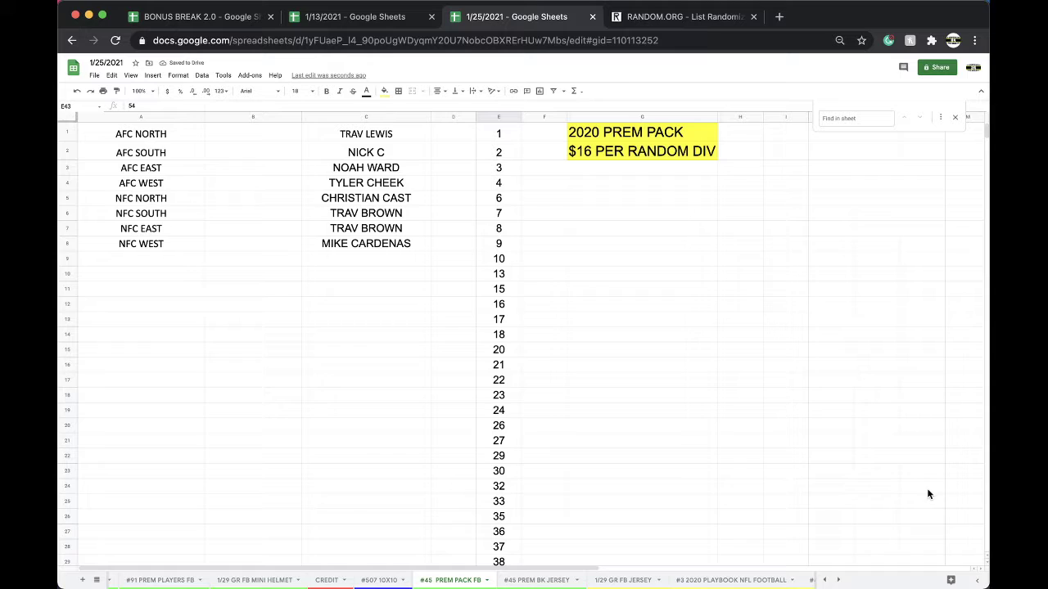
scroll(663, 580, "right", 3)
left_click(564, 581)
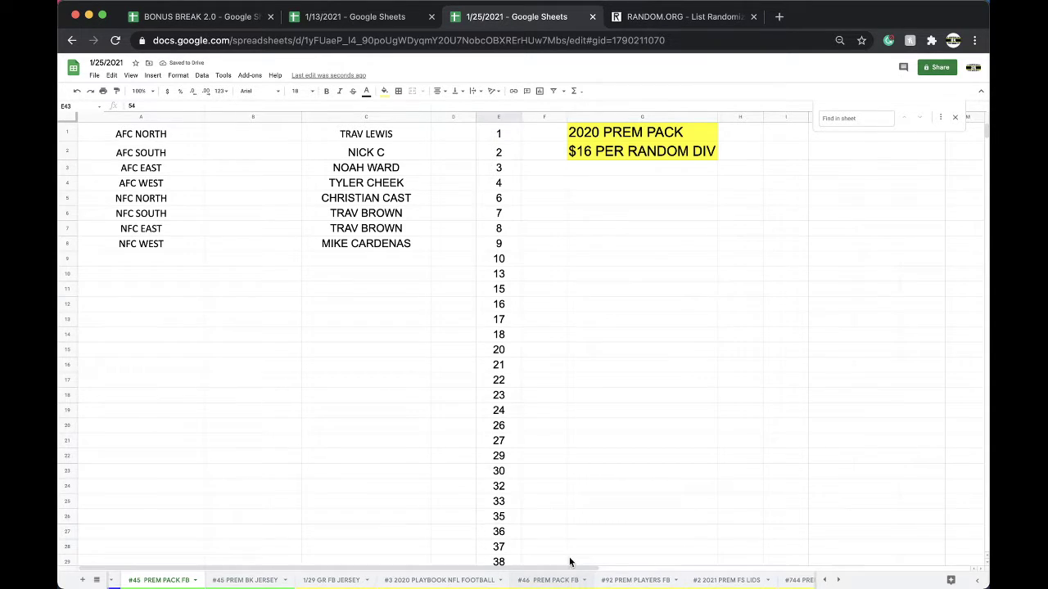
scroll(561, 483, "up", 10)
scroll(492, 580, "left", 3)
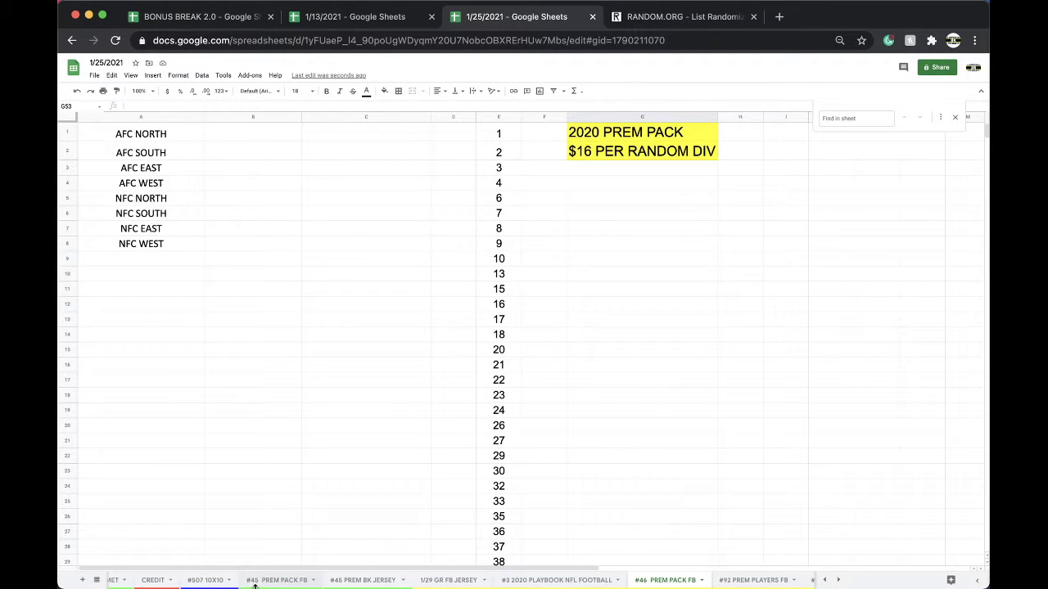
- Copy the participant names in C1:C8 of #45 PREM PACK FB into a fresh List Randomizer form
left_click(277, 579)
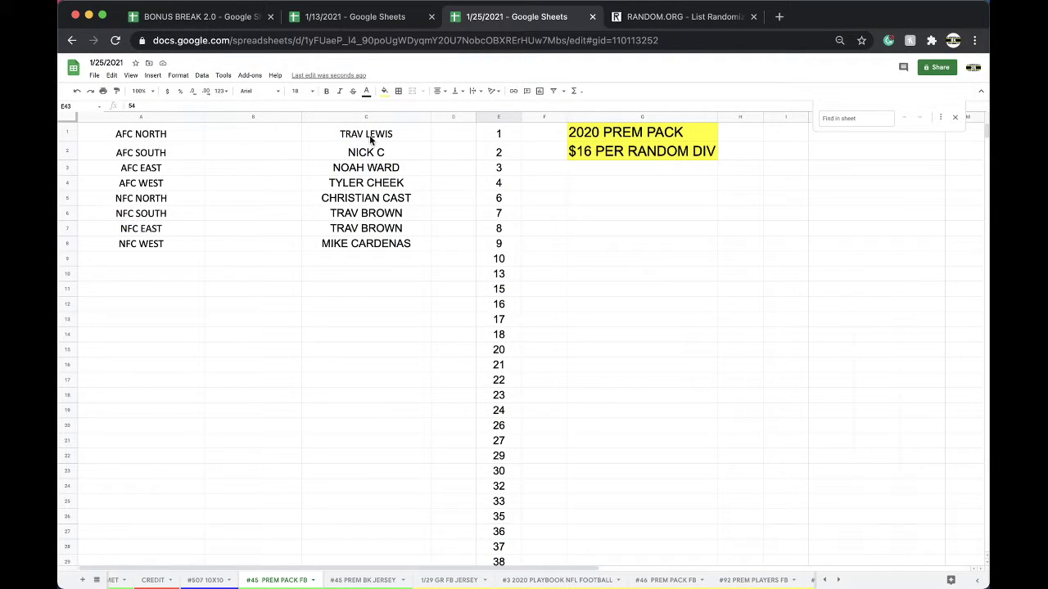
left_click_drag(370, 137, 381, 243)
key("super+c")
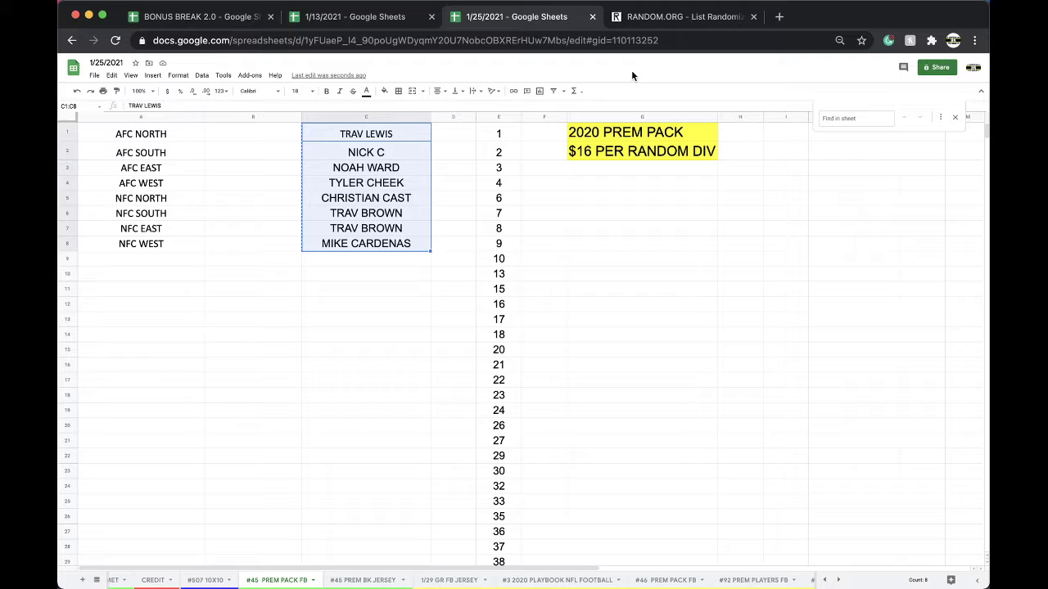
left_click(639, 22)
left_click(509, 40)
key("Return")
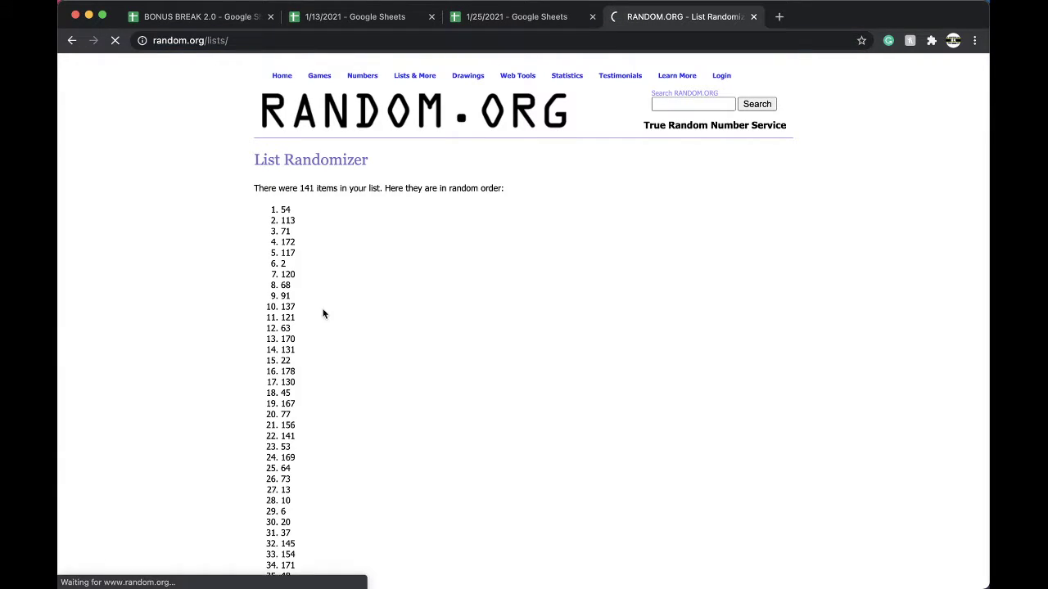
left_click(321, 311)
key("super+v")
- Randomize the list of participant names five times
left_click(274, 469)
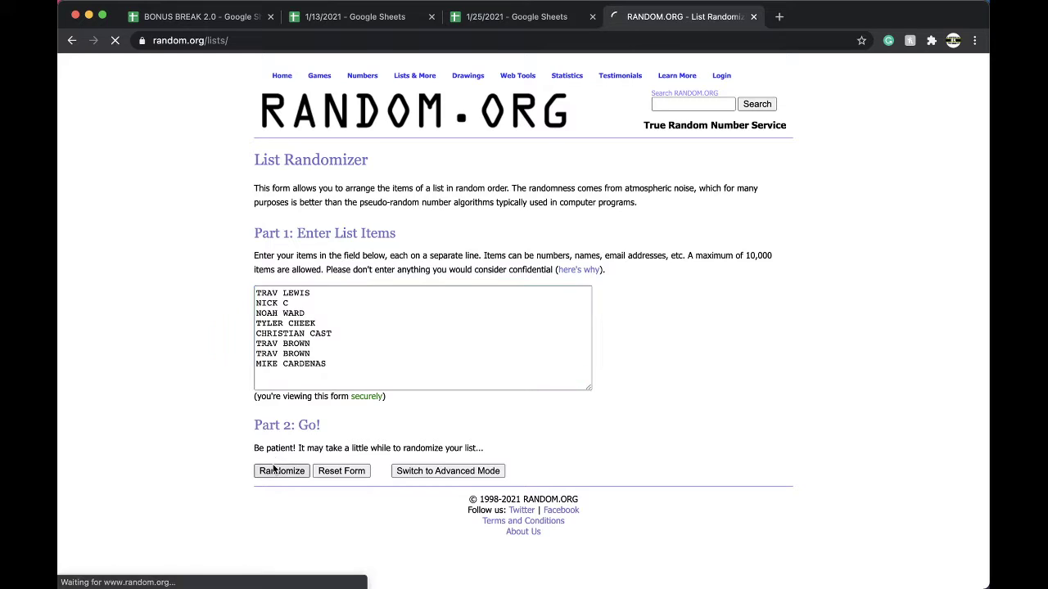
left_click(262, 366)
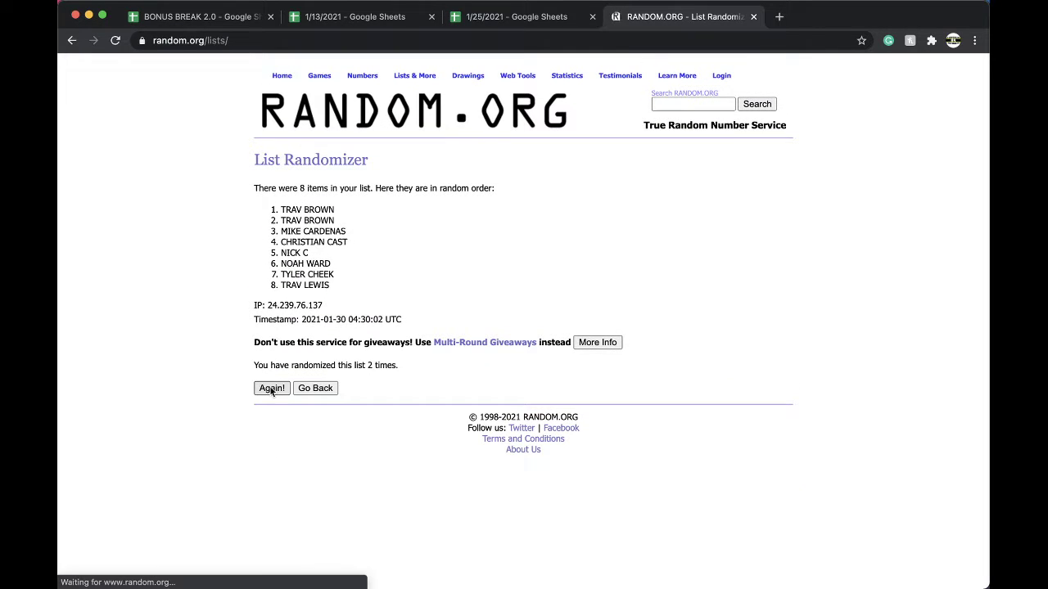
left_click(270, 388)
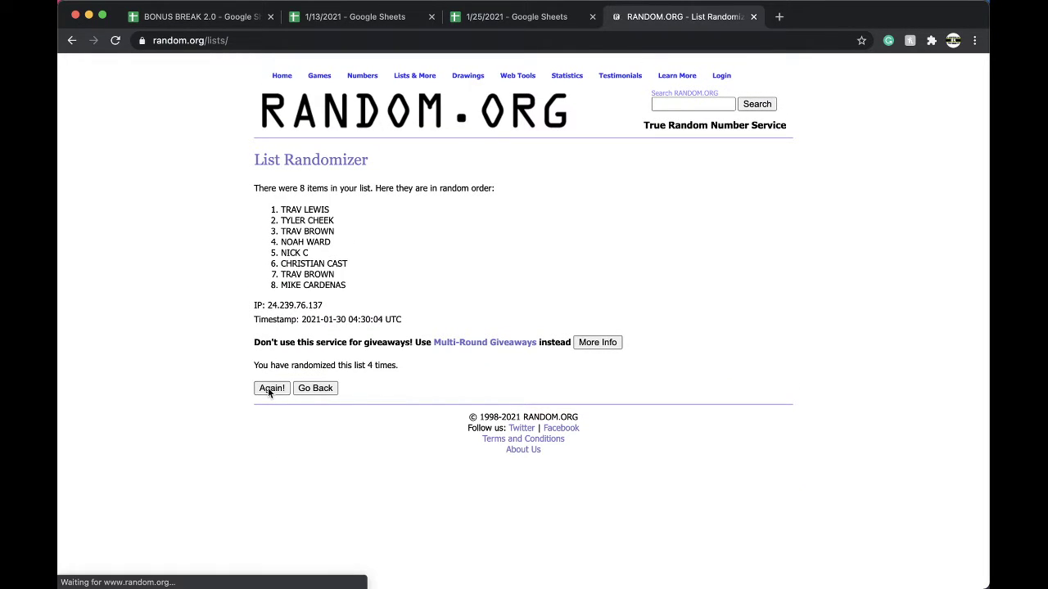
left_click(271, 388)
- Copy the randomized names into column B of #45 PREM PACK FB from B1 and set their font size to 18
left_click_drag(280, 212, 349, 289)
key("super+c")
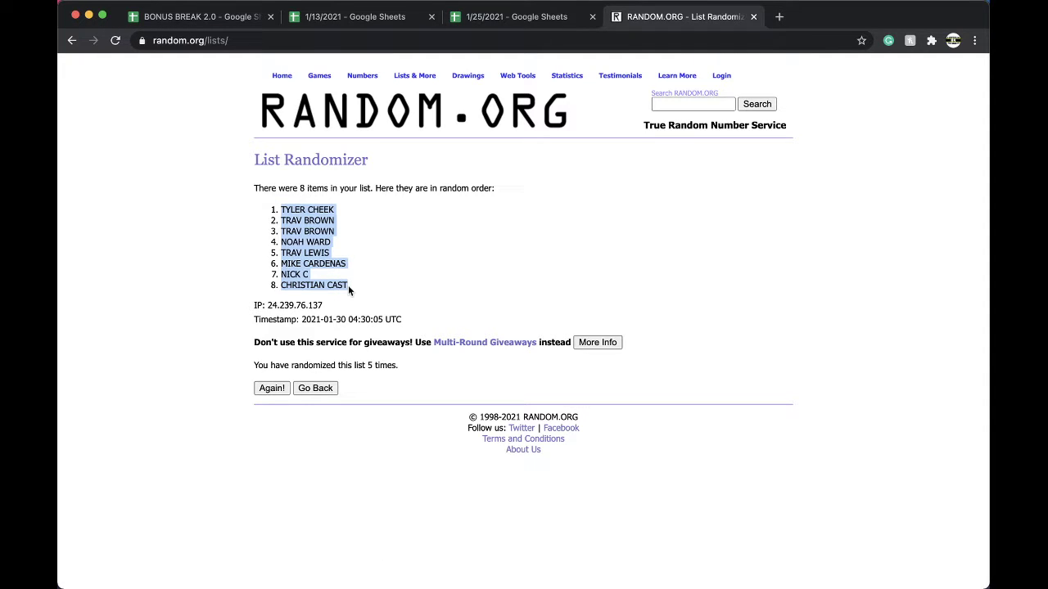
left_click(516, 16)
left_click(255, 131)
key("super+v")
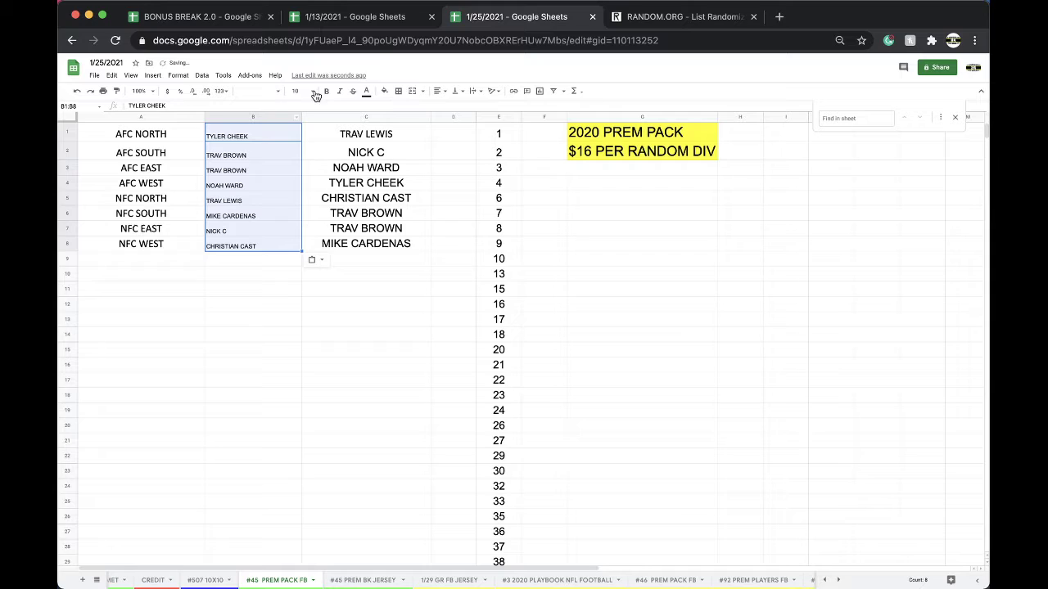
left_click(297, 91)
left_click(297, 223)
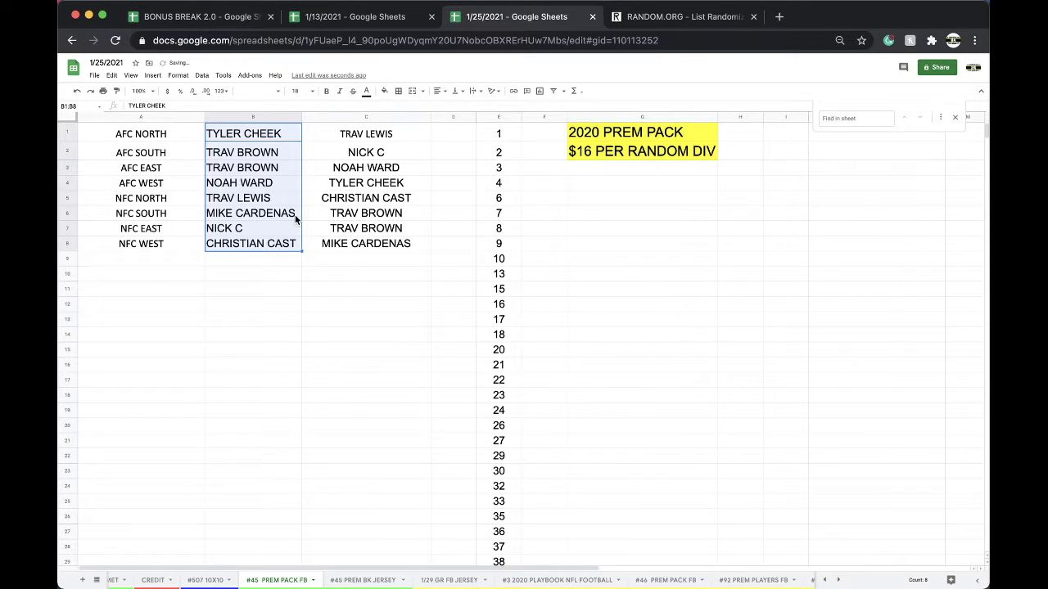
- Read through the division assignments in B1:B8 of #45 PREM PACK FB, one name at a time
left_click(226, 128)
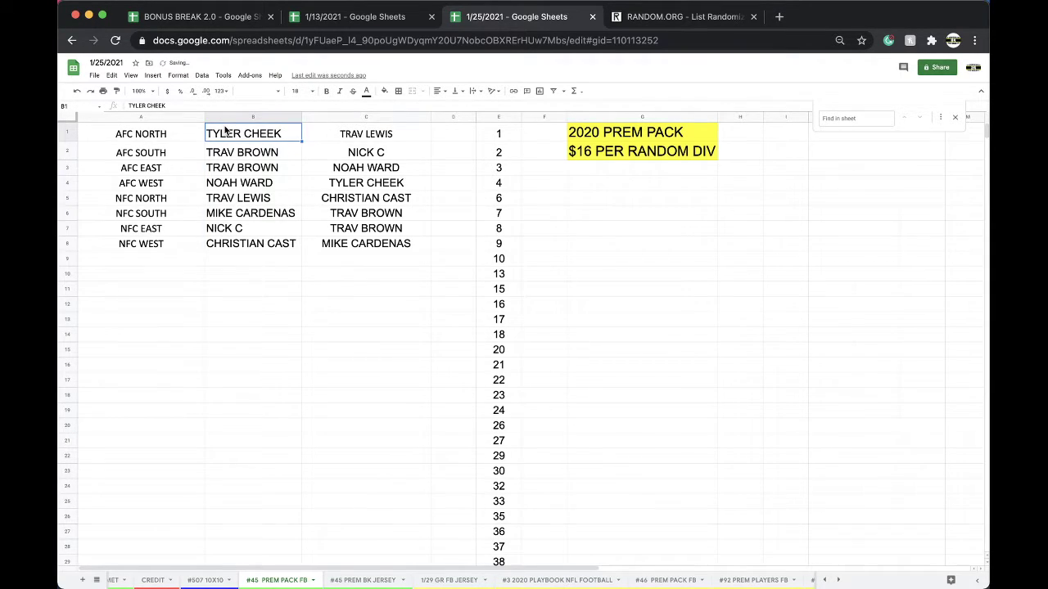
key("Down")
key("Down")
key("Down")
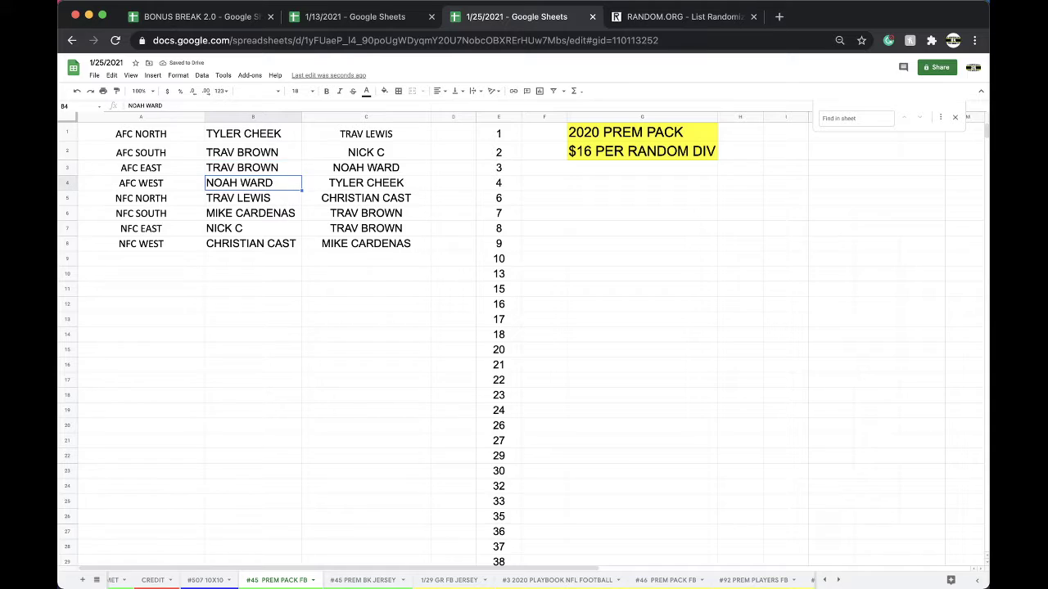
key("Down")
key("Down")
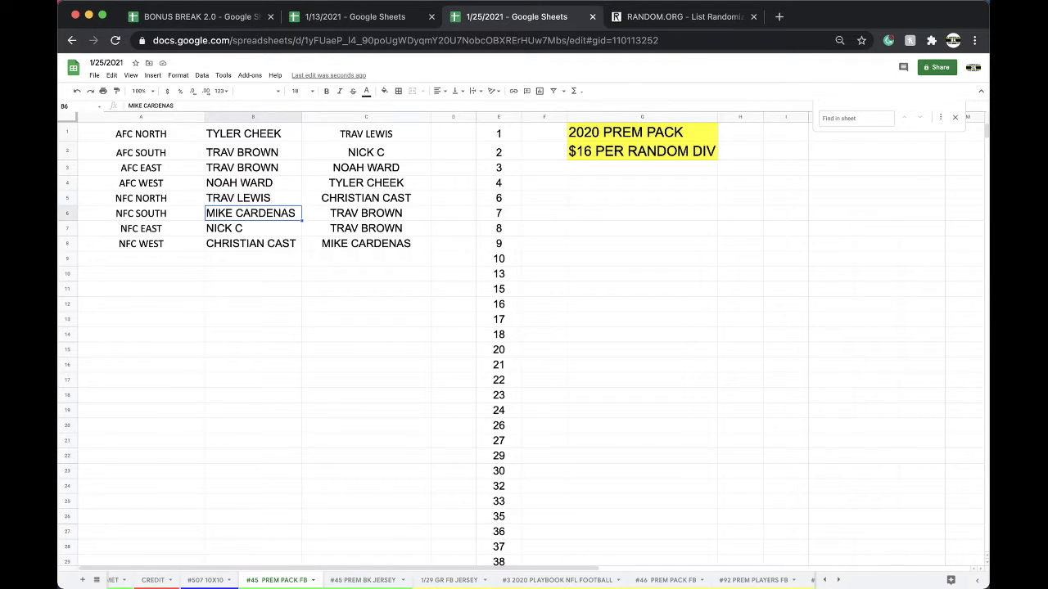
key("Down")
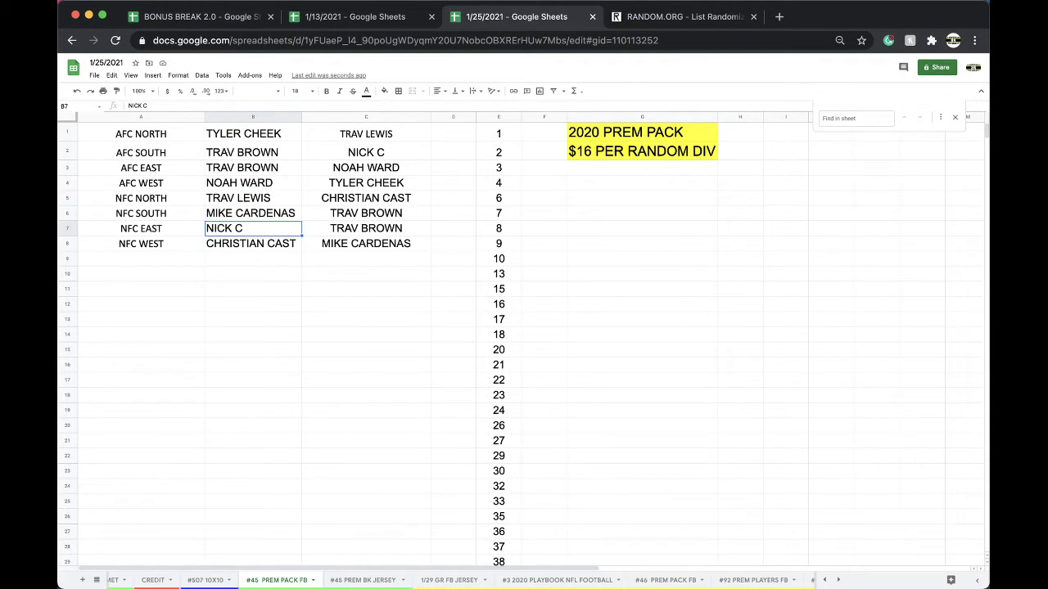
key("Down")
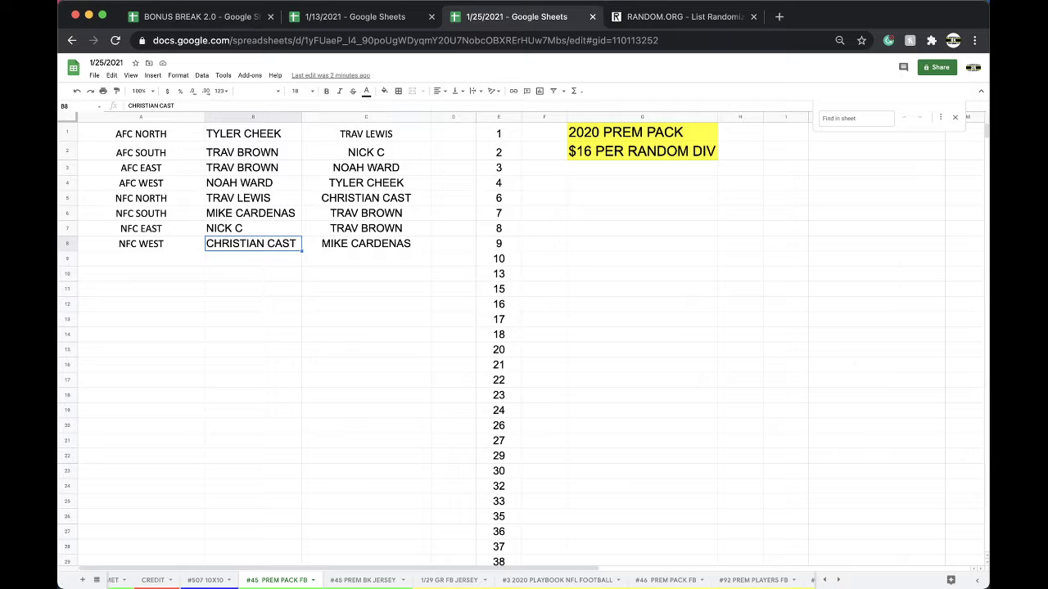
scroll(438, 584, "left", 5)
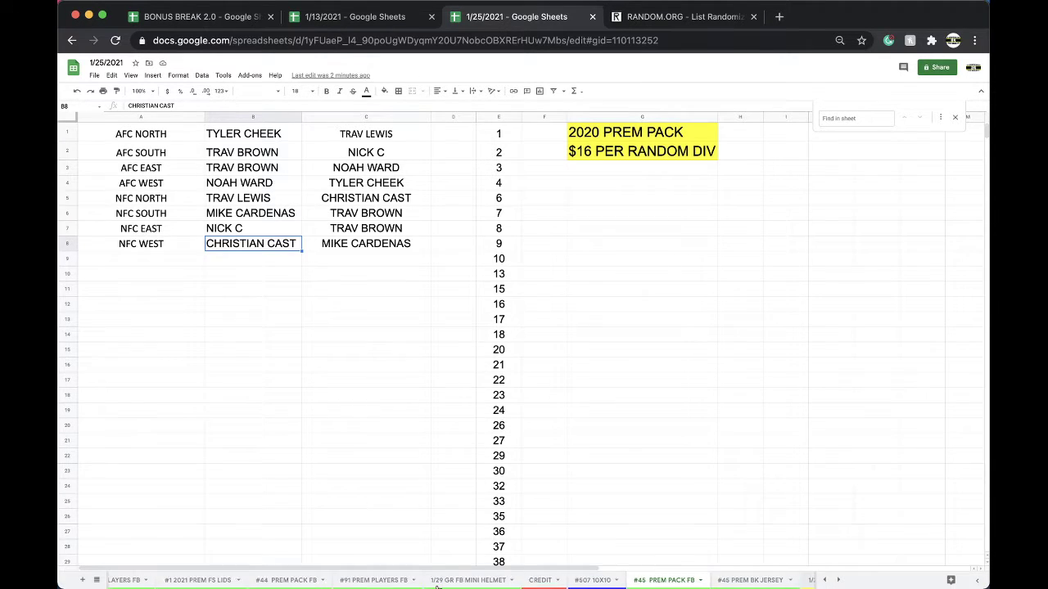
scroll(438, 585, "left", 5)
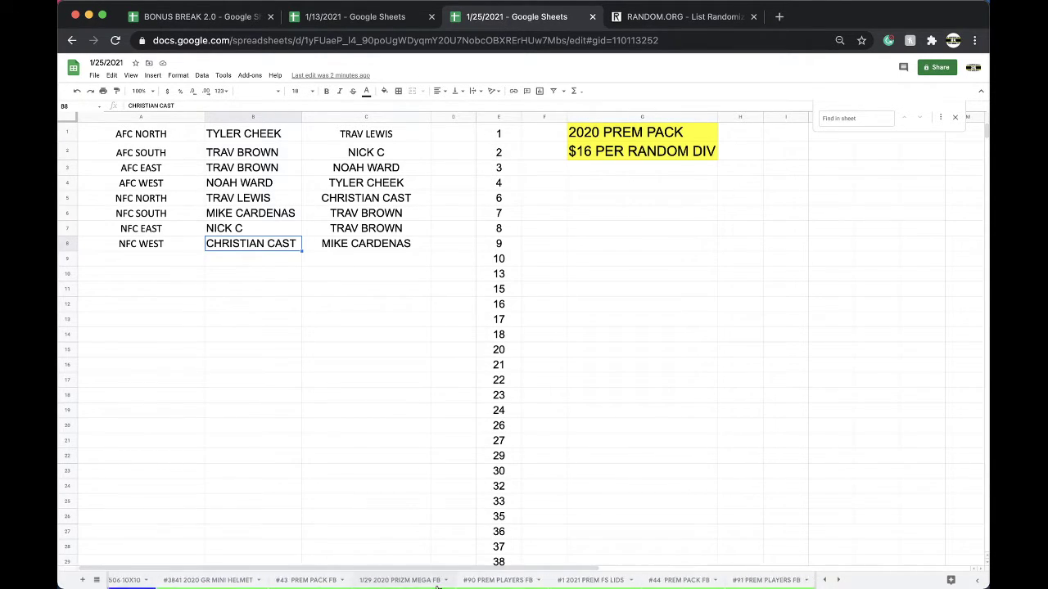
scroll(438, 584, "right", 2)
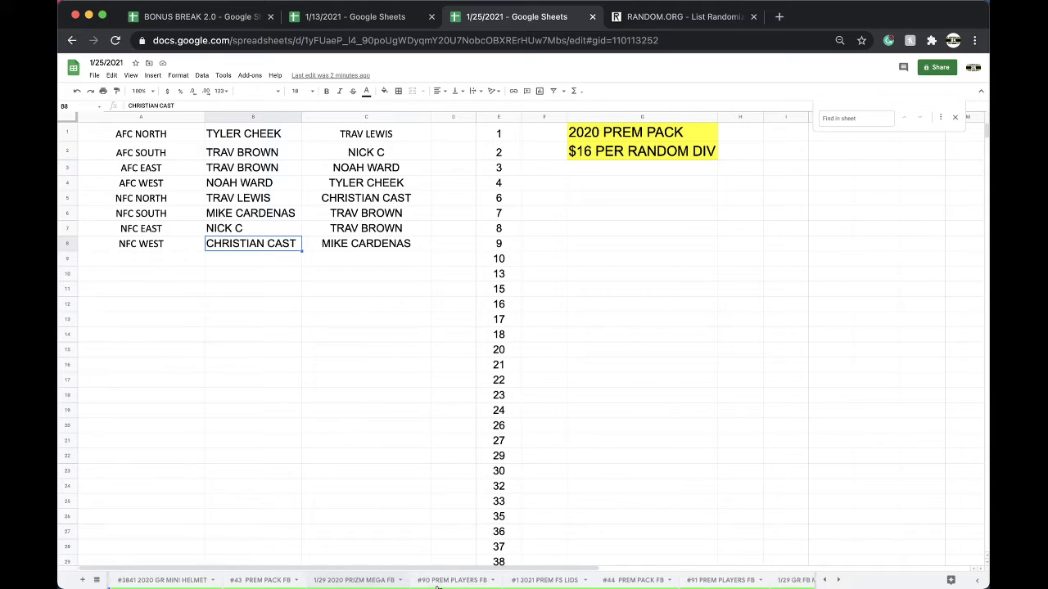
scroll(438, 586, "right", 5)
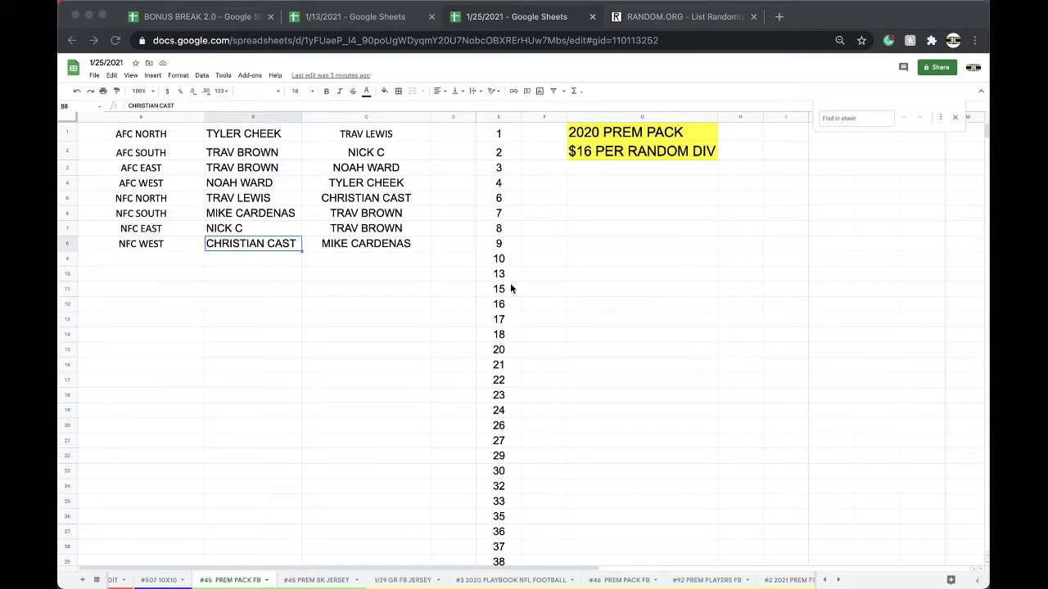
- Fill the names for AFC South (B2) in yellow, NFC North (B5) in green and NFC South (B6) in magenta
left_click(260, 156)
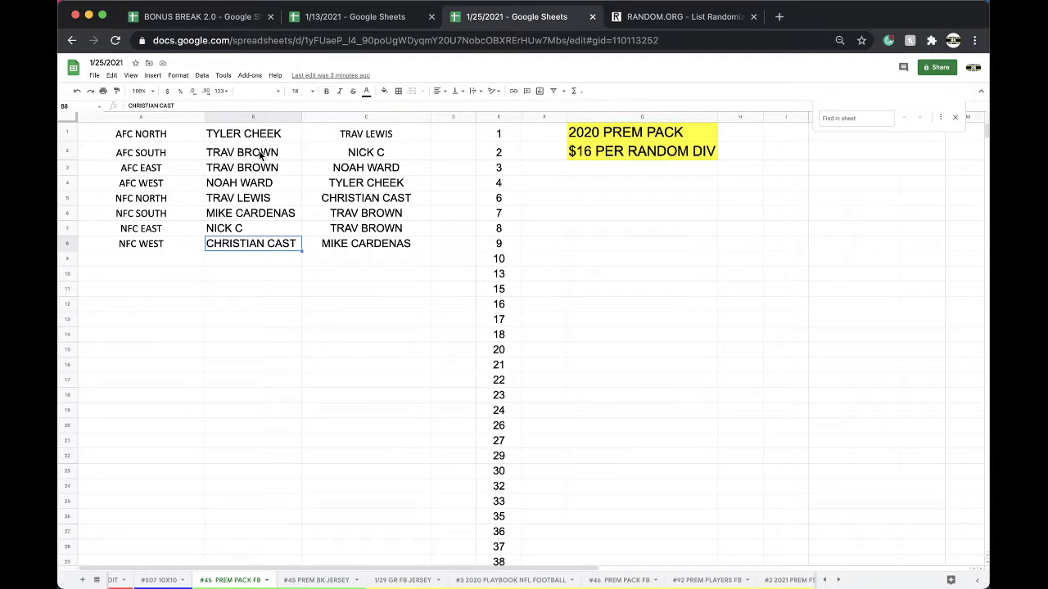
left_click(385, 91)
left_click(417, 128)
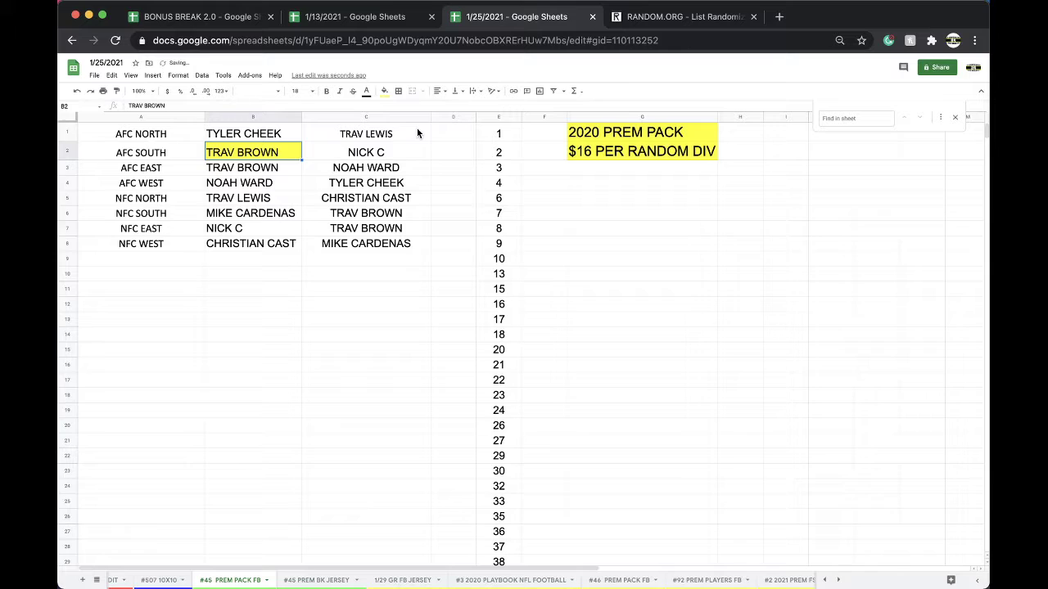
left_click(291, 199)
left_click(383, 92)
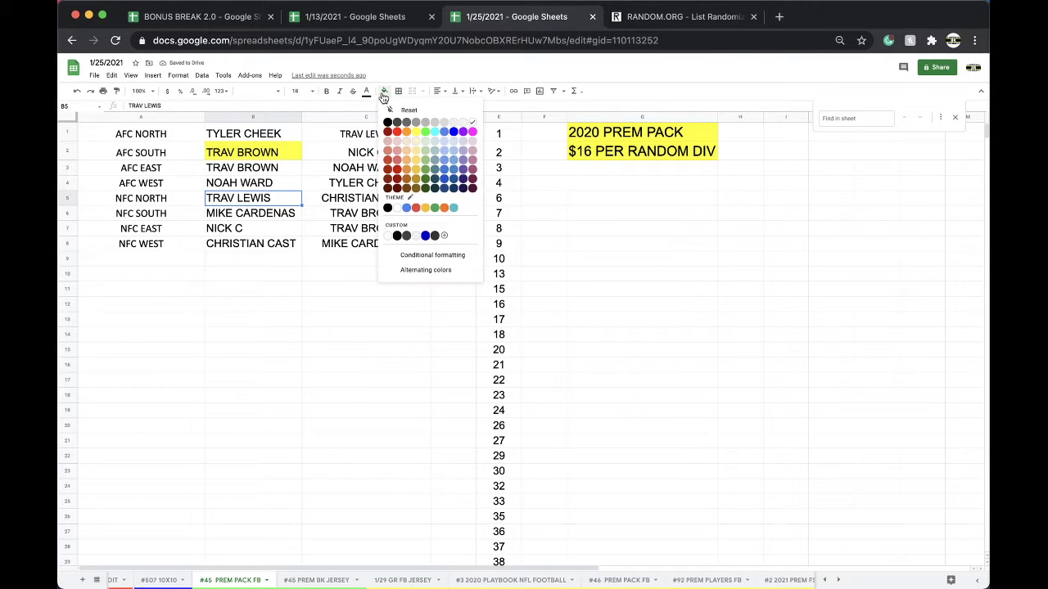
left_click(426, 132)
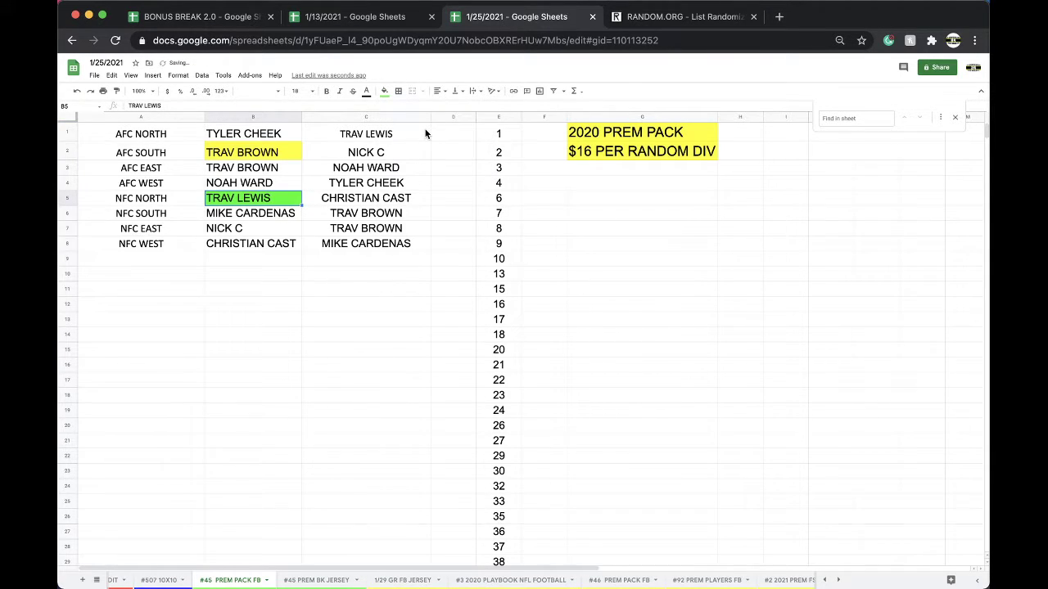
left_click(265, 216)
left_click(384, 91)
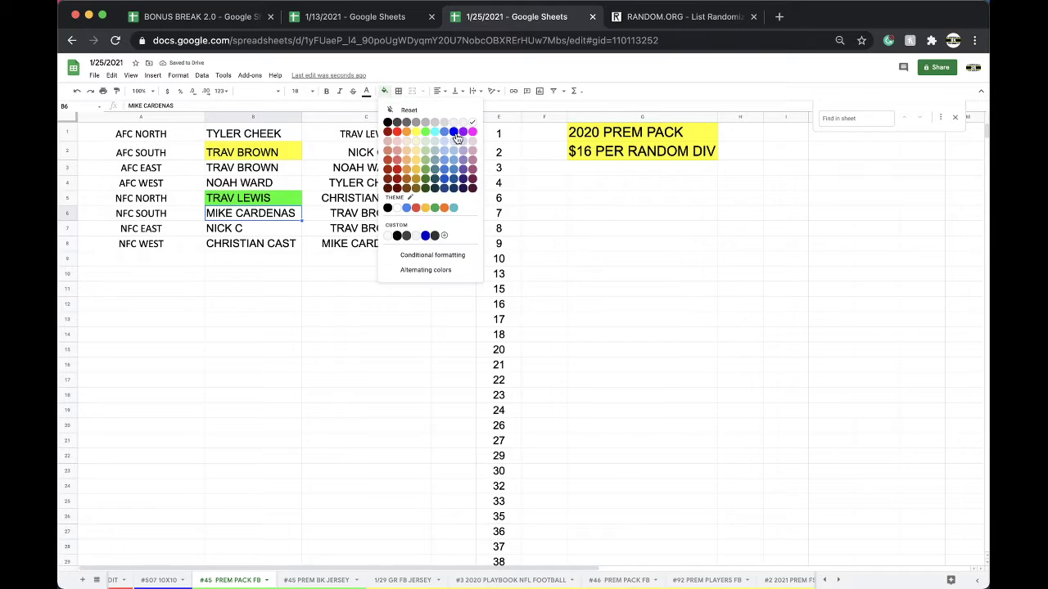
left_click(471, 131)
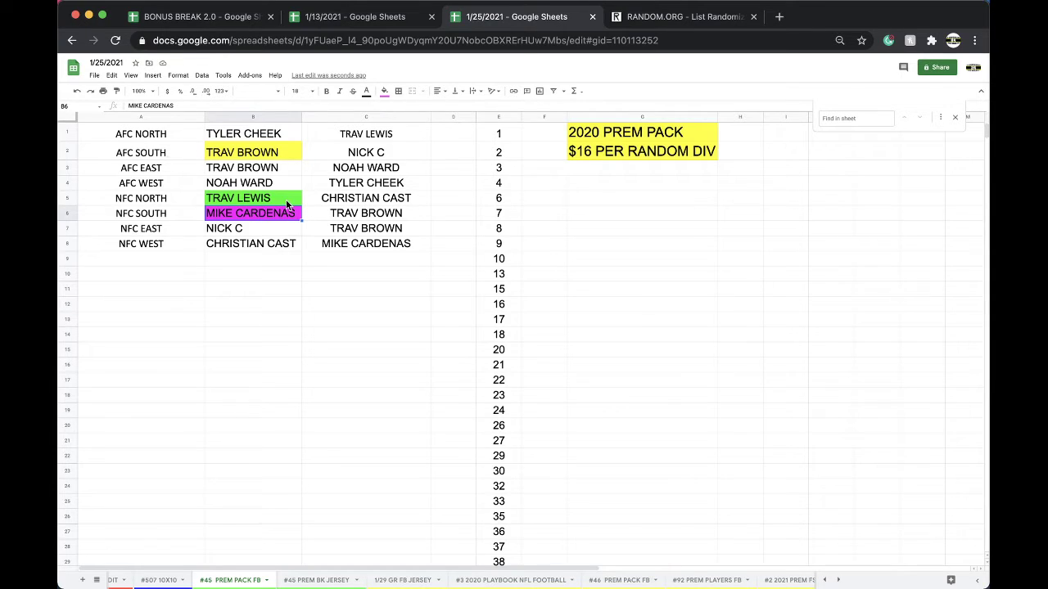
- Copy the original participant names in C1:C8 into a fresh List Randomizer form for the bonus draw
left_click(371, 139)
left_click_drag(372, 142, 384, 246)
key("ctrl+c")
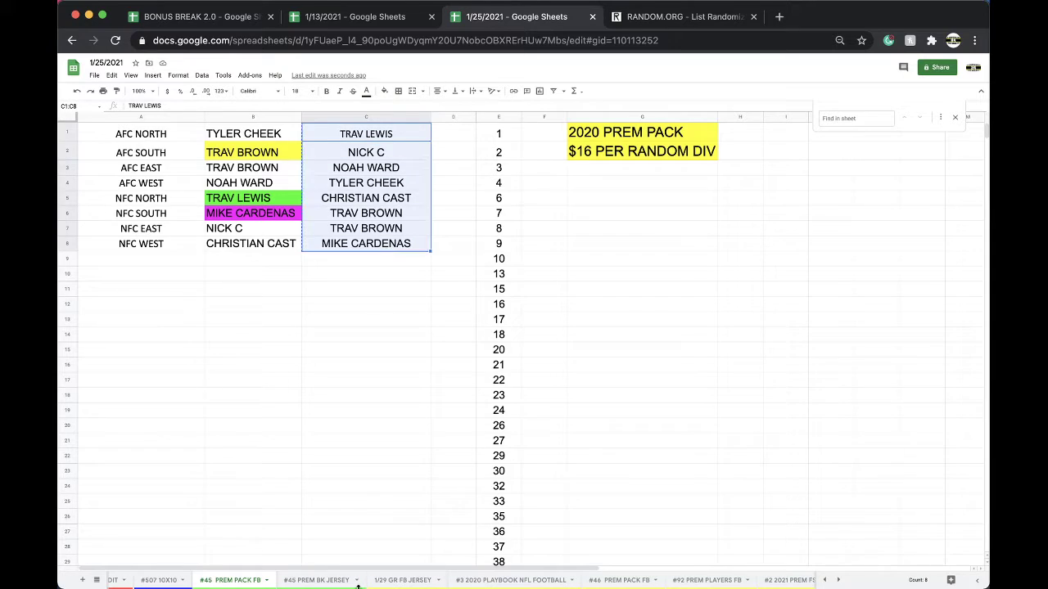
left_click(641, 27)
left_click(641, 41)
key("Return")
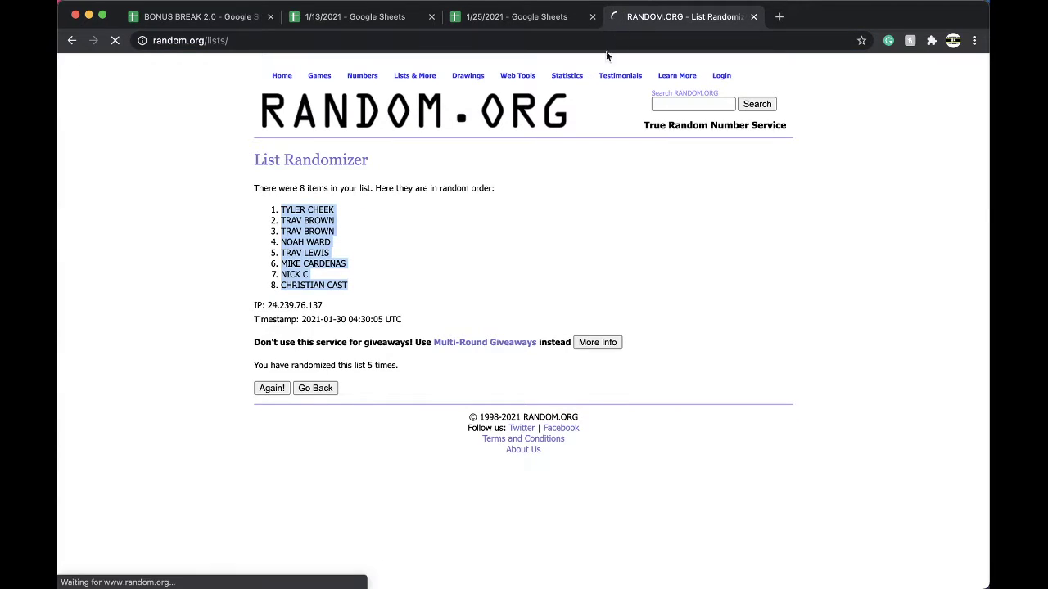
key("super+v")
- Randomize the pasted participant list five times for the bonus spot
left_click(281, 471)
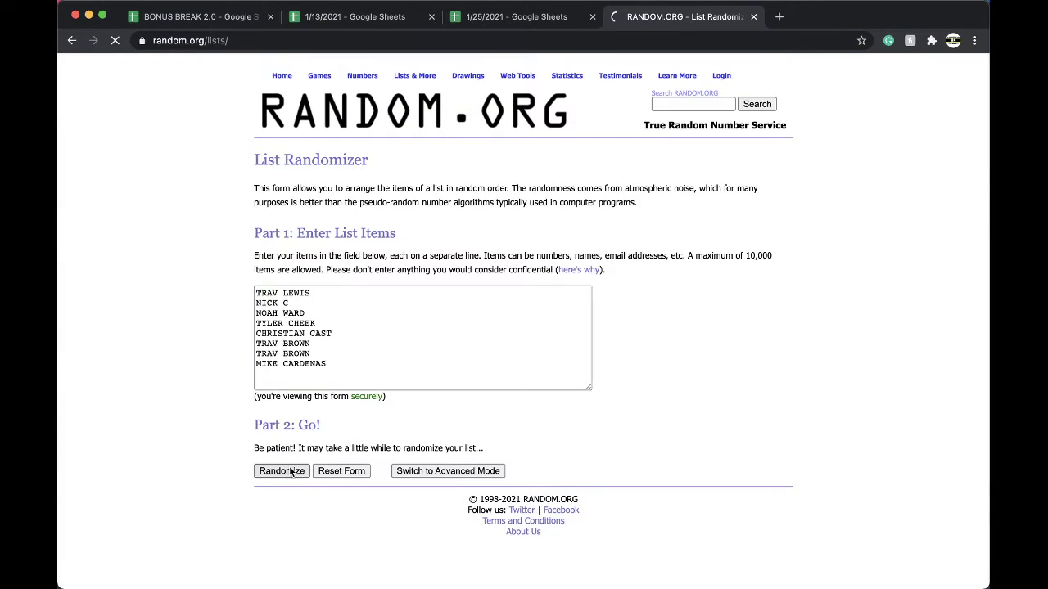
left_click(265, 369)
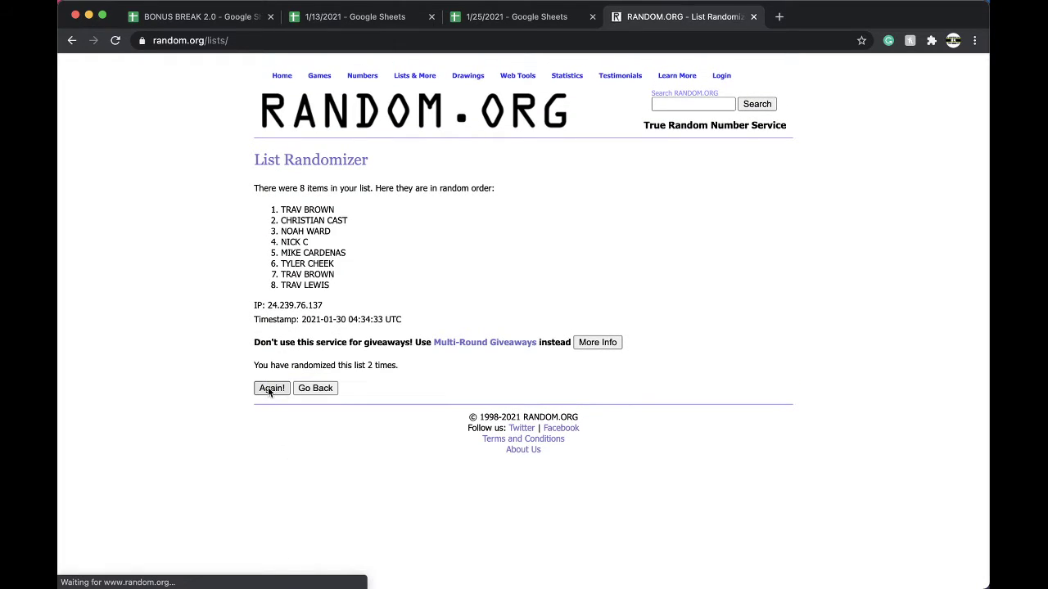
left_click(269, 389)
left_click(268, 390)
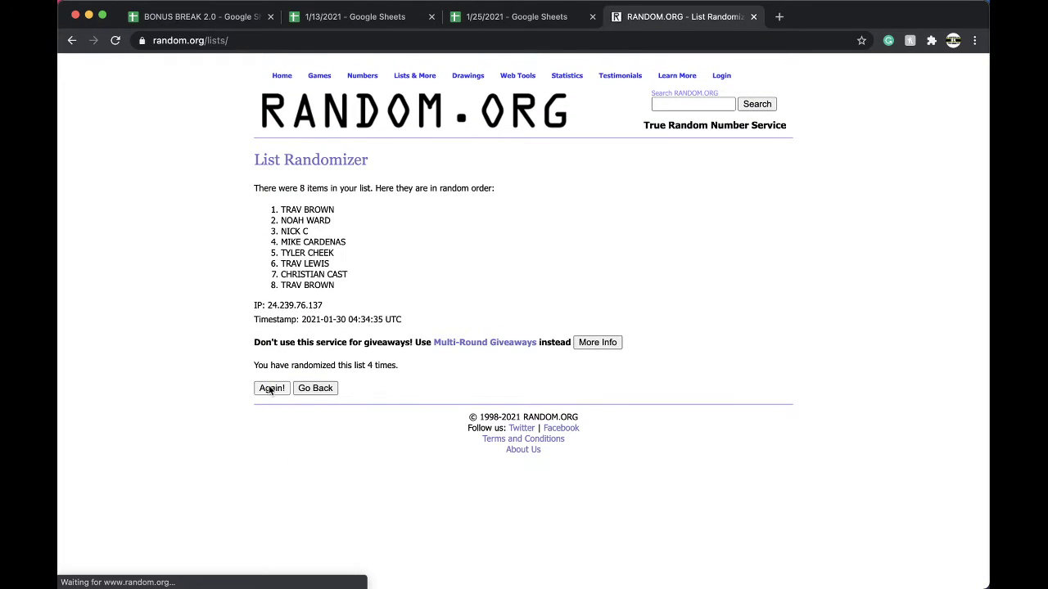
left_click(269, 390)
- Copy the top randomized name and move the #45 PREM PACK FB sheet ahead of CREDIT in the 1/25/2021 spreadsheet
triple_click(296, 208)
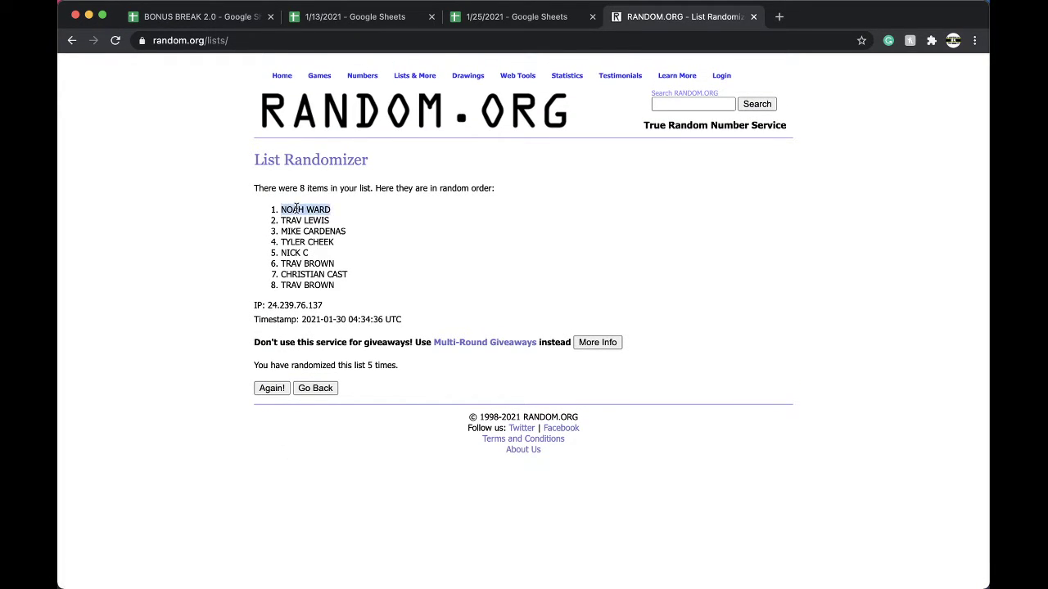
left_click(485, 17)
left_click_drag(366, 587, 246, 578)
- Switch to the BONUS BREAK 2.0 spreadsheet and paste the winner's name as values only beside Pittsburgh Steelers in C27 of #263 BONUS FOOTBALL
left_click(212, 22)
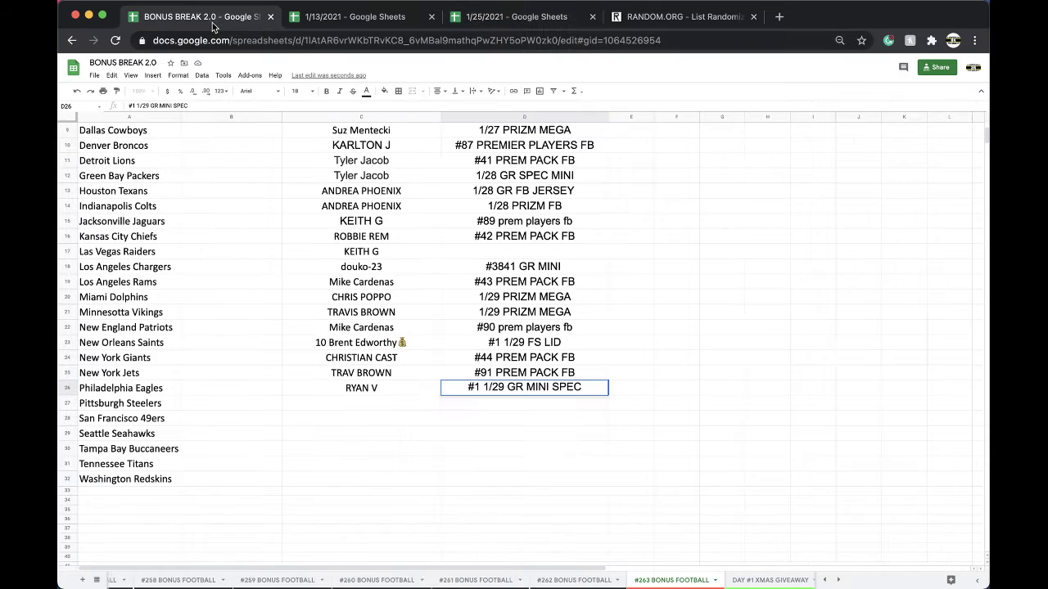
left_click(371, 400)
key("super+v")
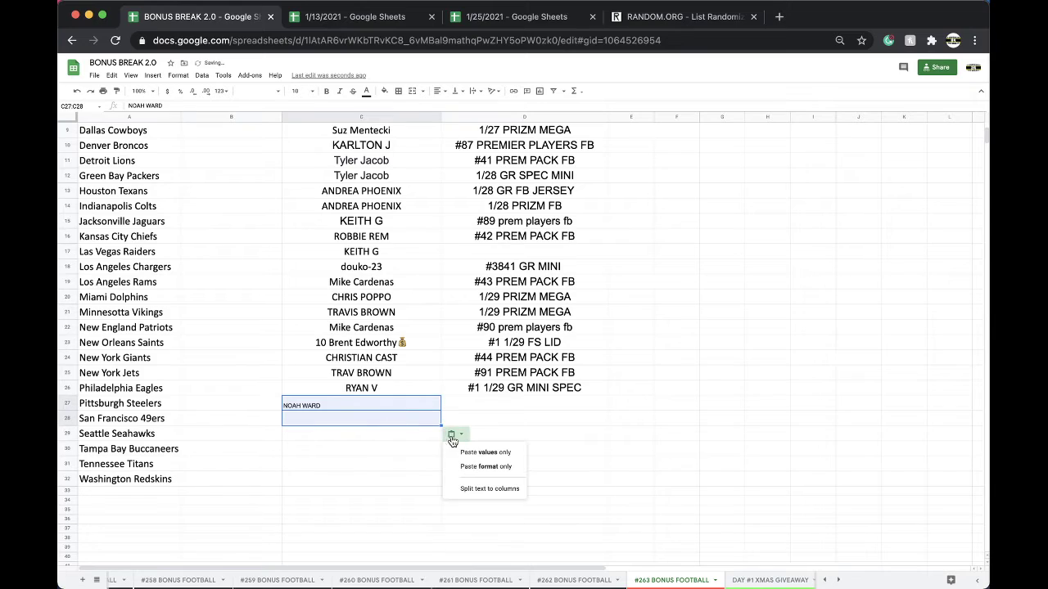
- Enter #45 PREM PACK FB in D27 as the source break for the bonus winner
left_click(475, 399)
type("#3")
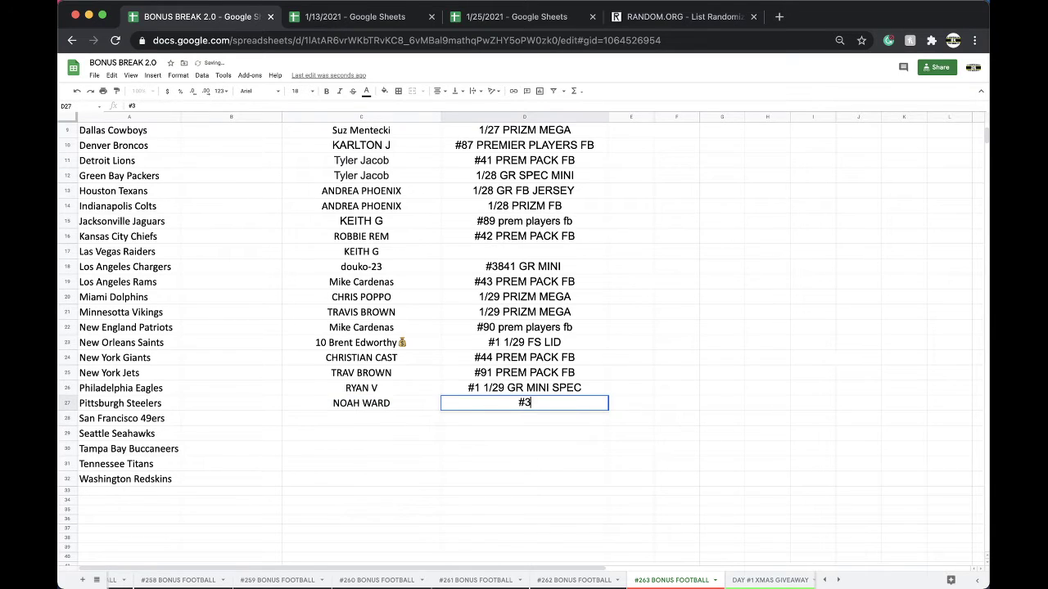
key("BackSpace")
type("45 PREM A")
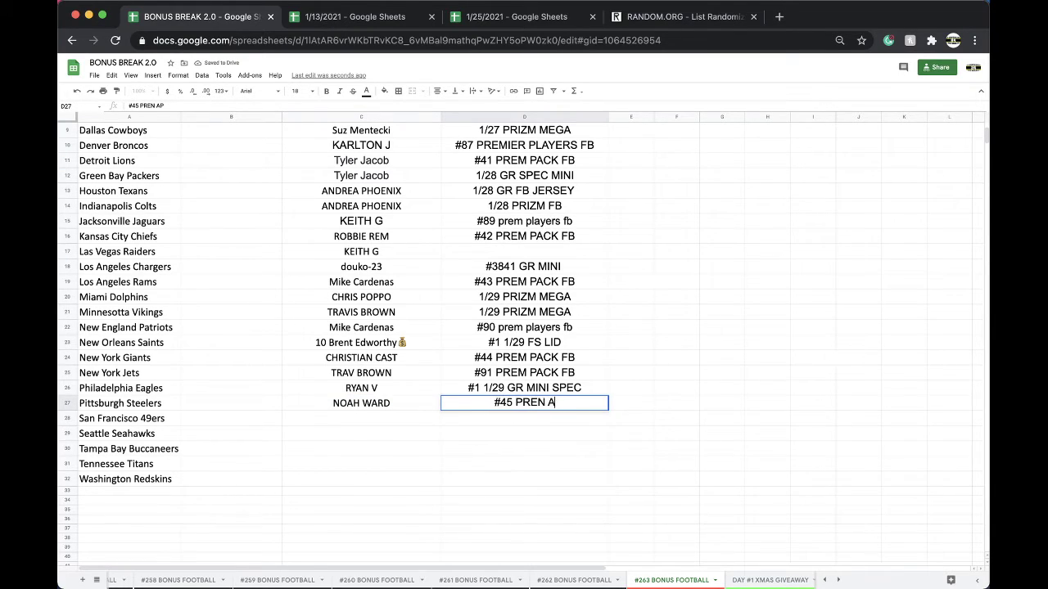
key("BackSpace")
type("AP")
key("BackSpace")
key("BackSpace")
type("PAC")
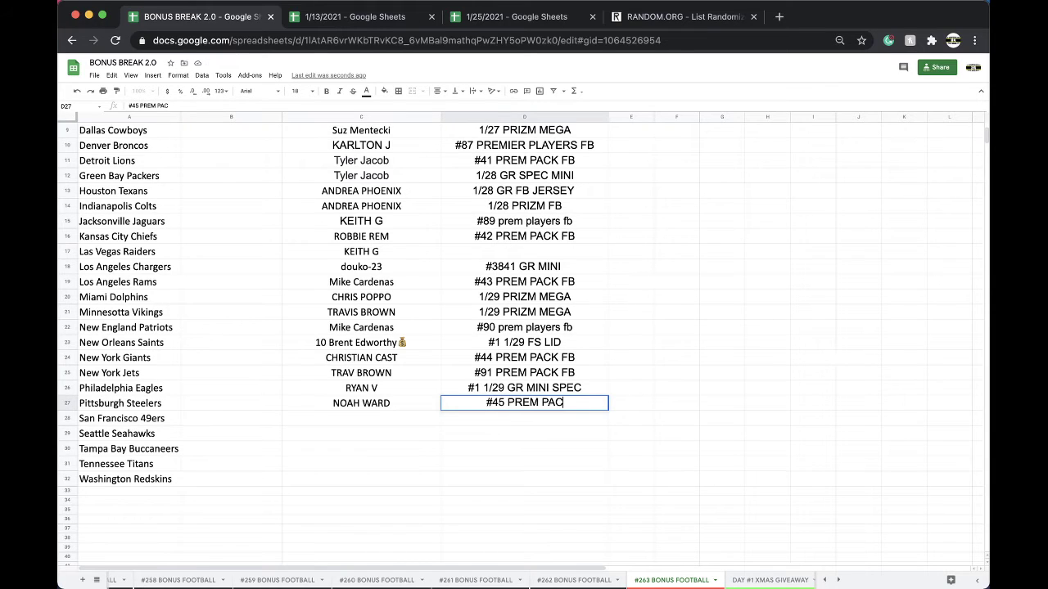
type("K FB")
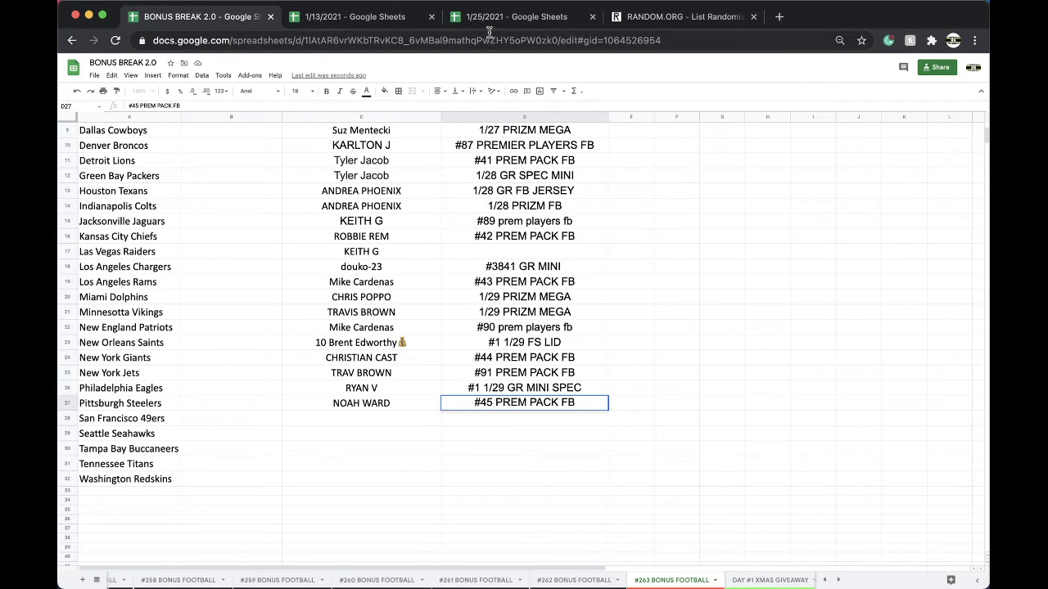
- Examine the teams, participants and numbers on the #45 PREM BK JERSEY sheet of the 1/25/2021 spreadsheet
left_click(486, 23)
left_click(440, 579)
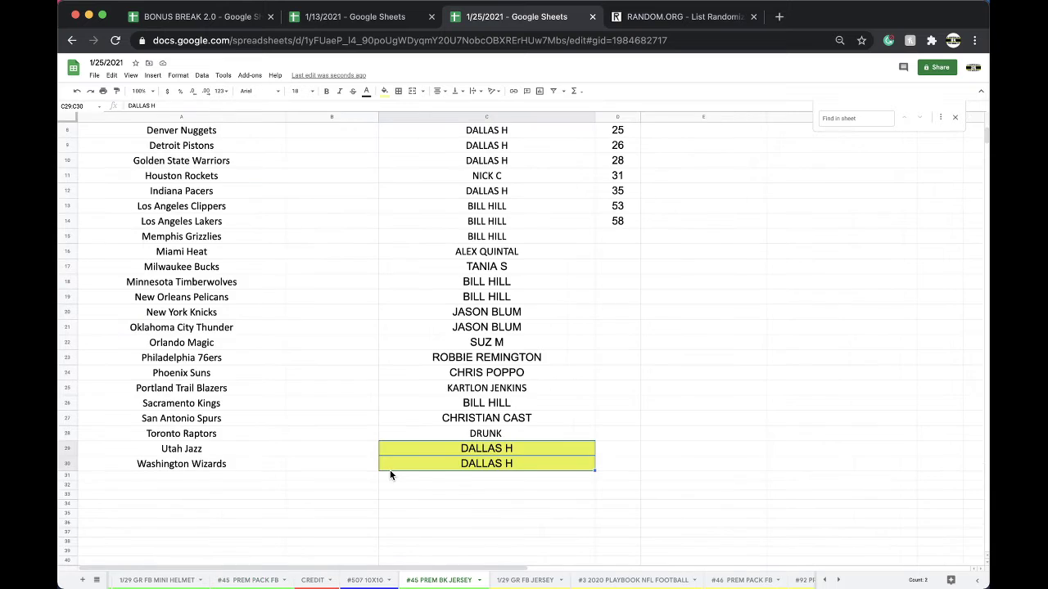
left_click(376, 494)
key("super+f")
scroll(556, 428, "up", 3)
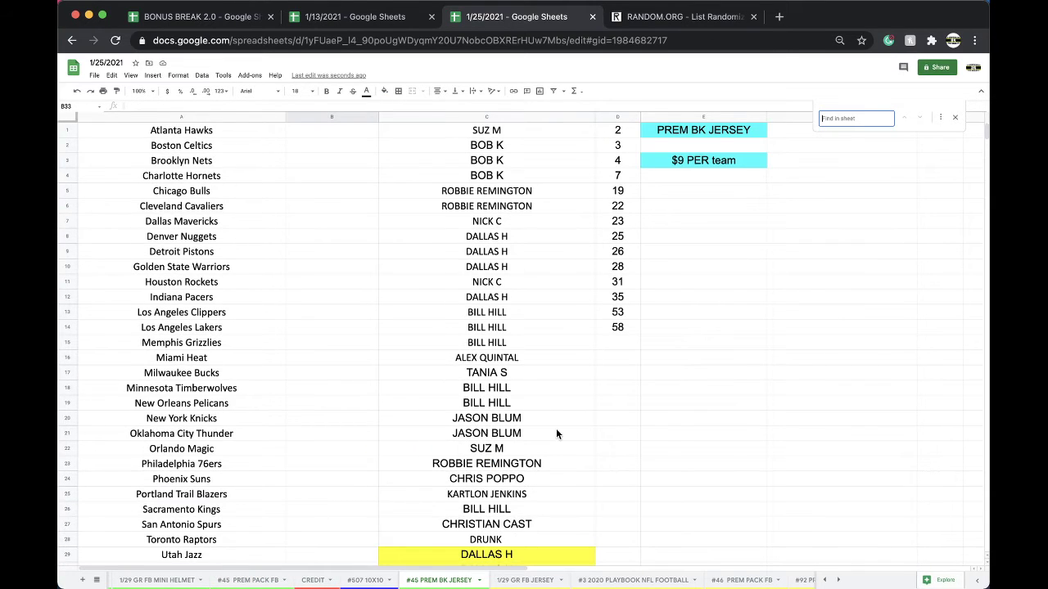
scroll(556, 428, "down", 2)
scroll(556, 429, "up", 2)
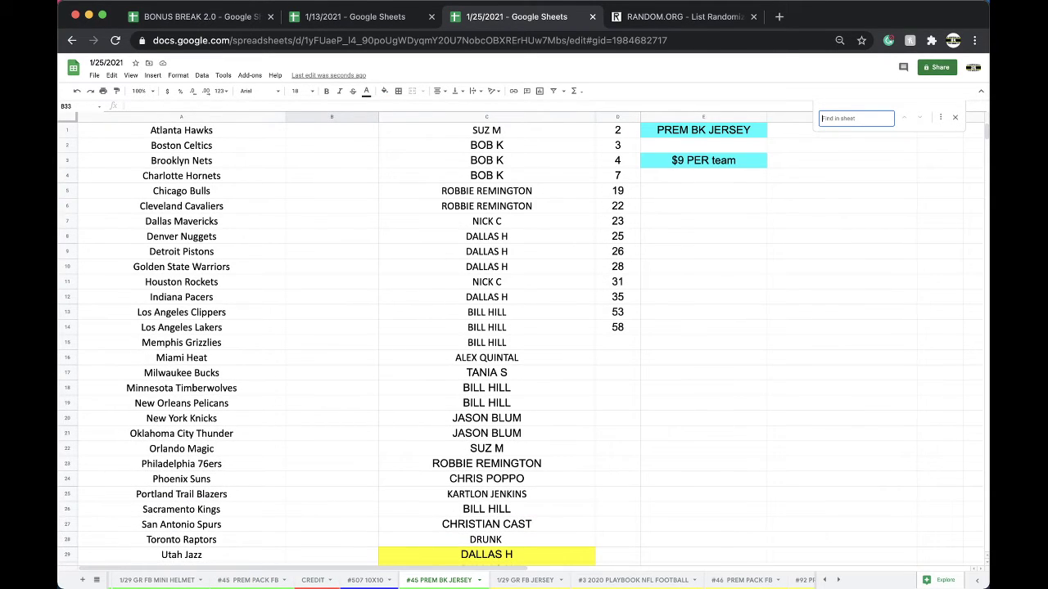